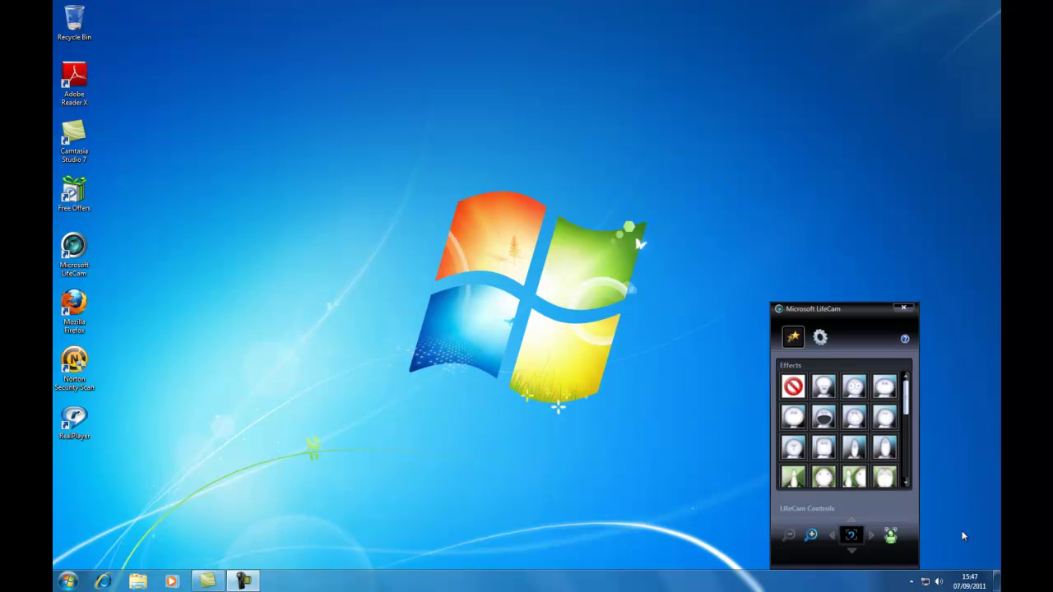
Open Computer in Windows Explorer and display the contents of Local Disk (D:)
left_click(68, 581)
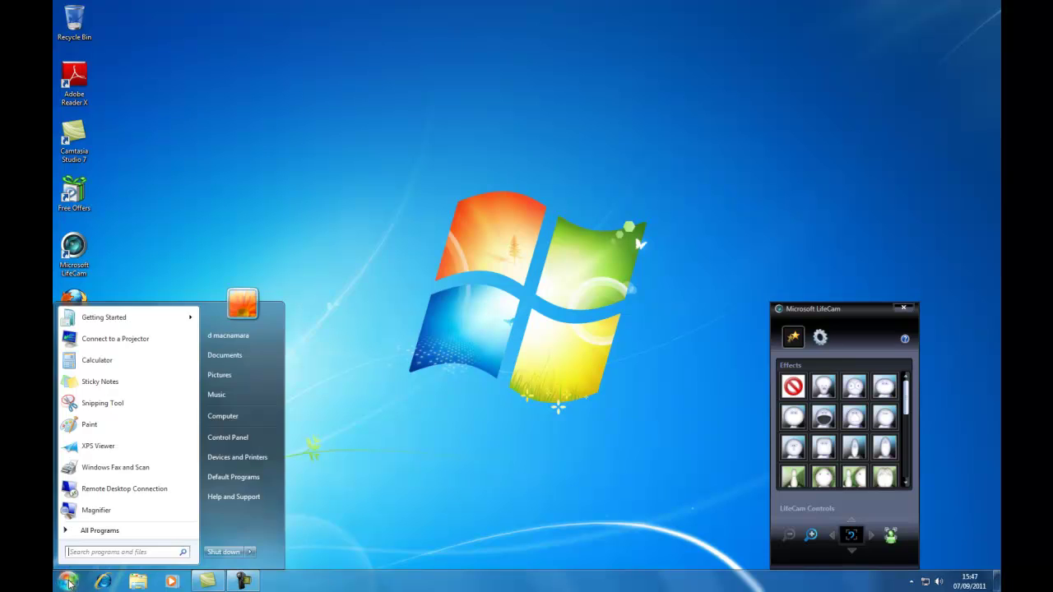
left_click(243, 414)
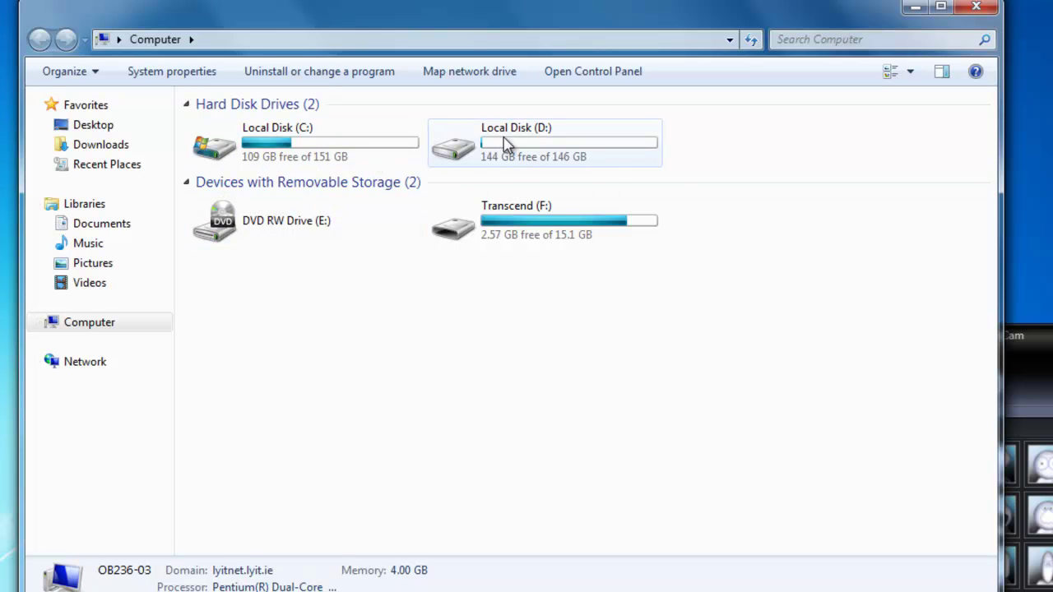
mouse_move(526, 134)
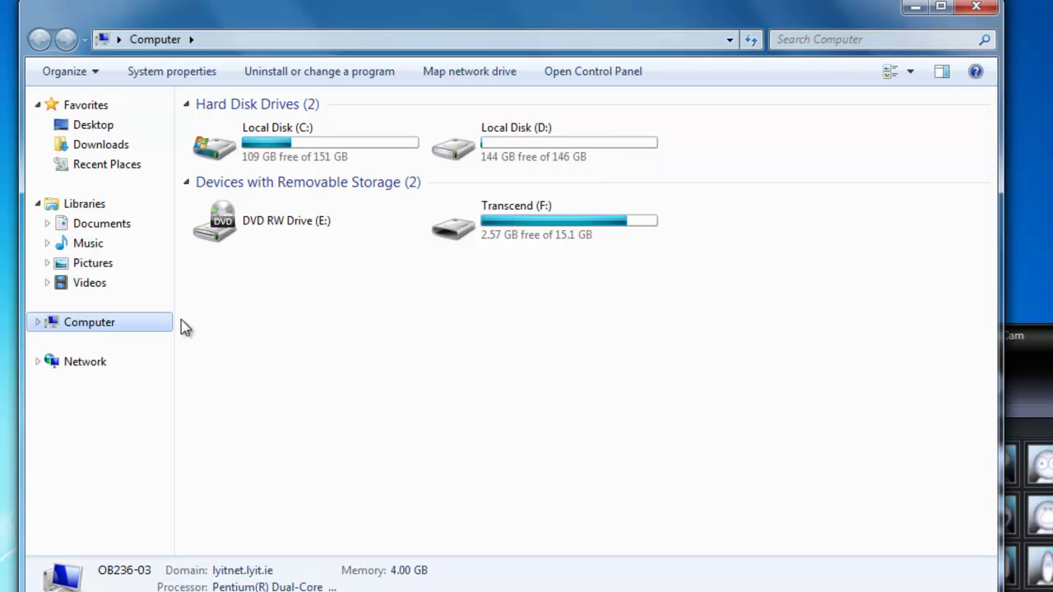
left_click(111, 329)
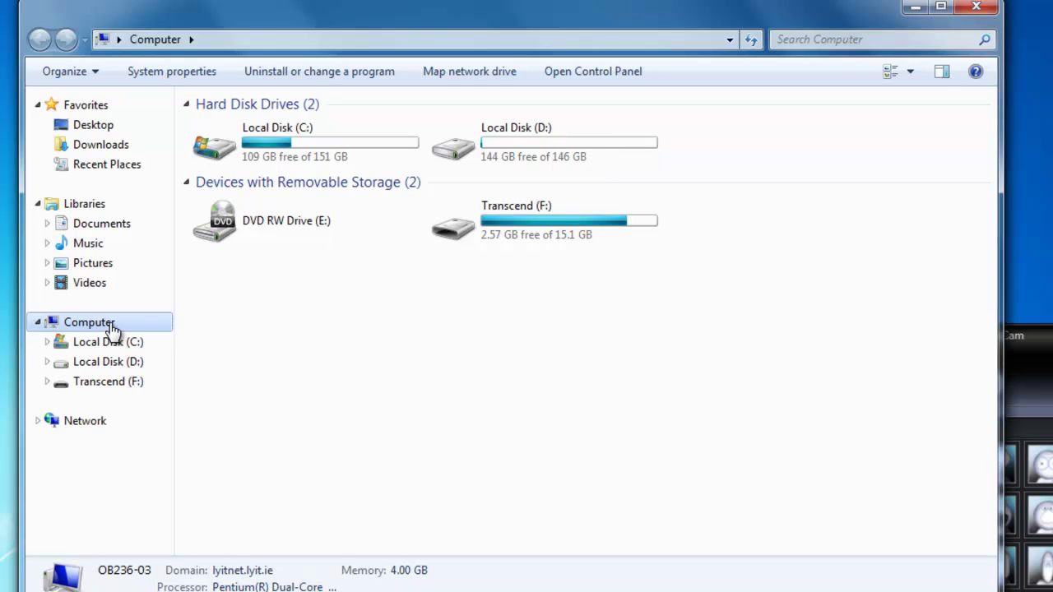
left_click(136, 370)
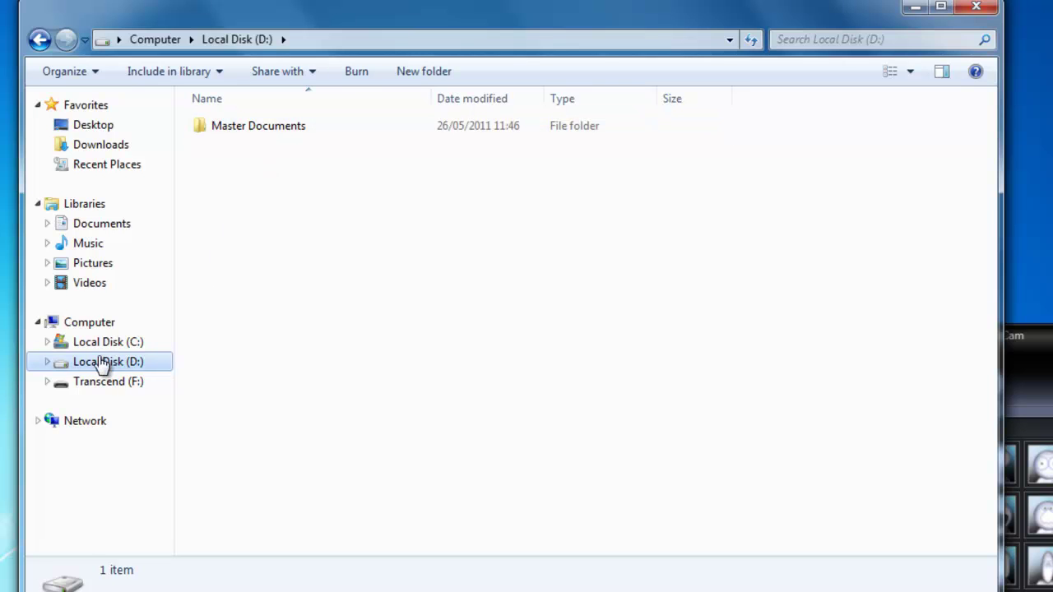
Create a folder named ICT at the root of Local Disk (D:)
left_click(432, 75)
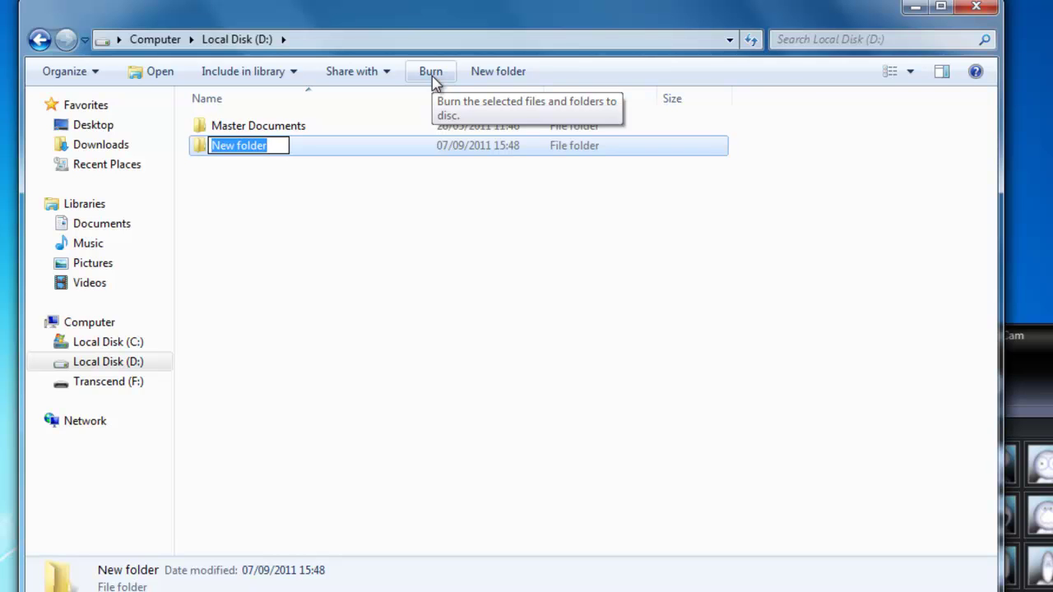
type("ICT")
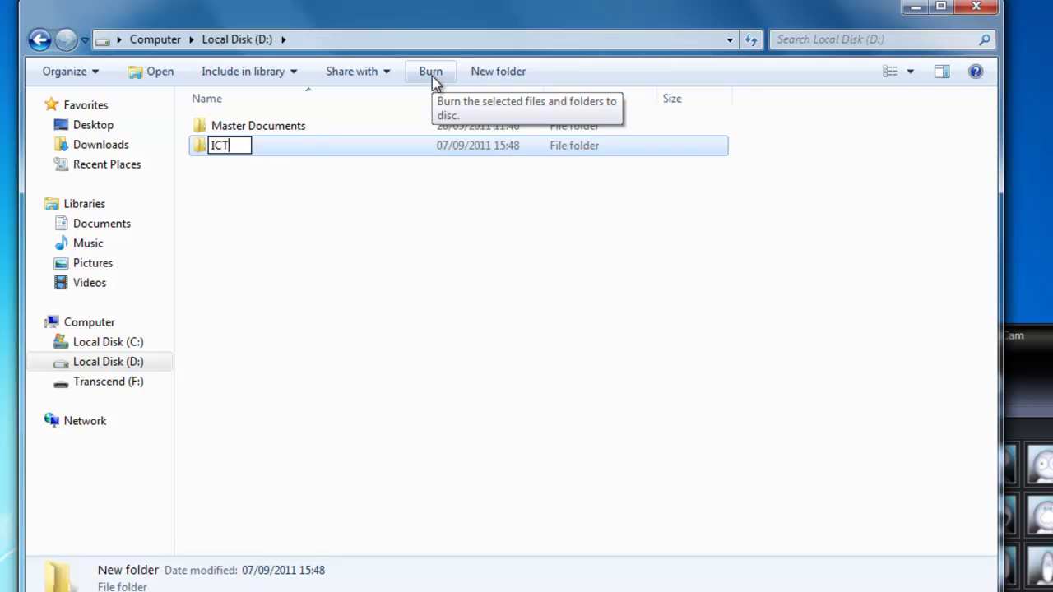
key("Return")
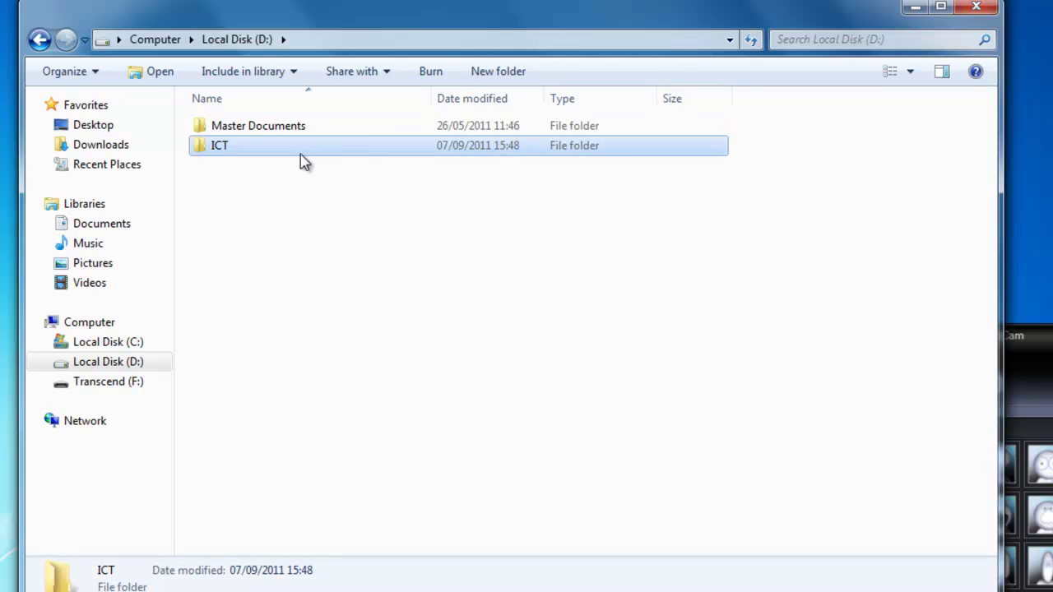
Open the ICT folder and create a subfolder named Word in it
double_click(219, 148)
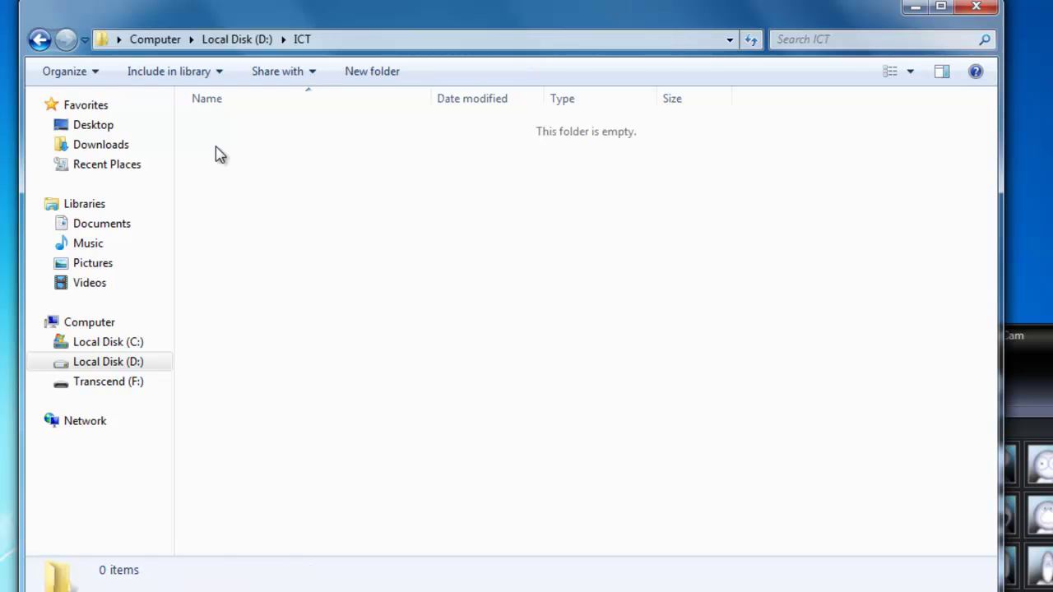
left_click(371, 71)
type("Wopr")
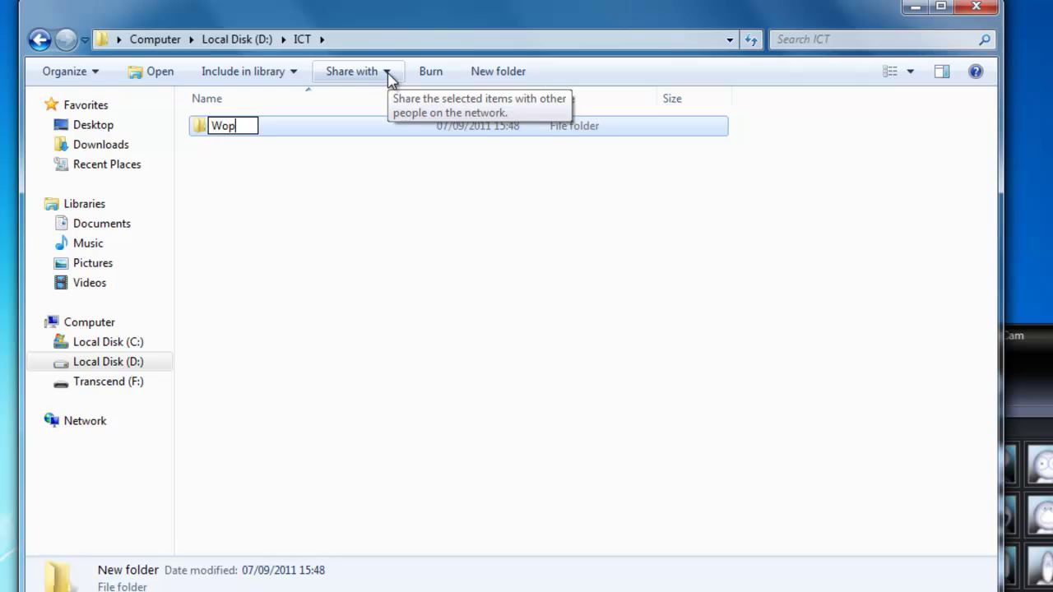
key("BackSpace")
key("BackSpace")
type("rd")
key("Return")
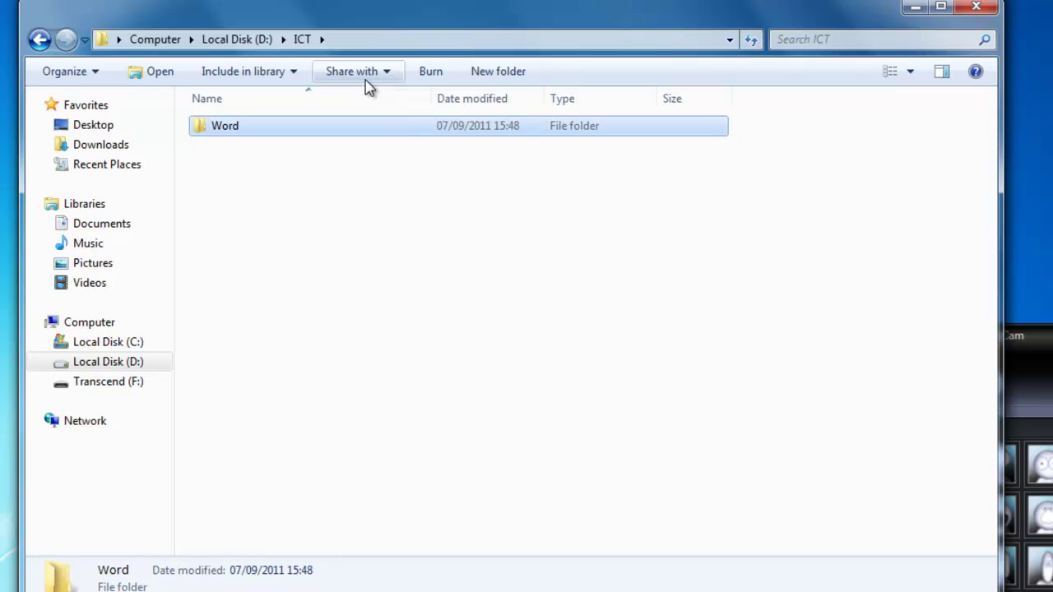
Create a second subfolder named Excel inside the ICT folder
left_click(518, 72)
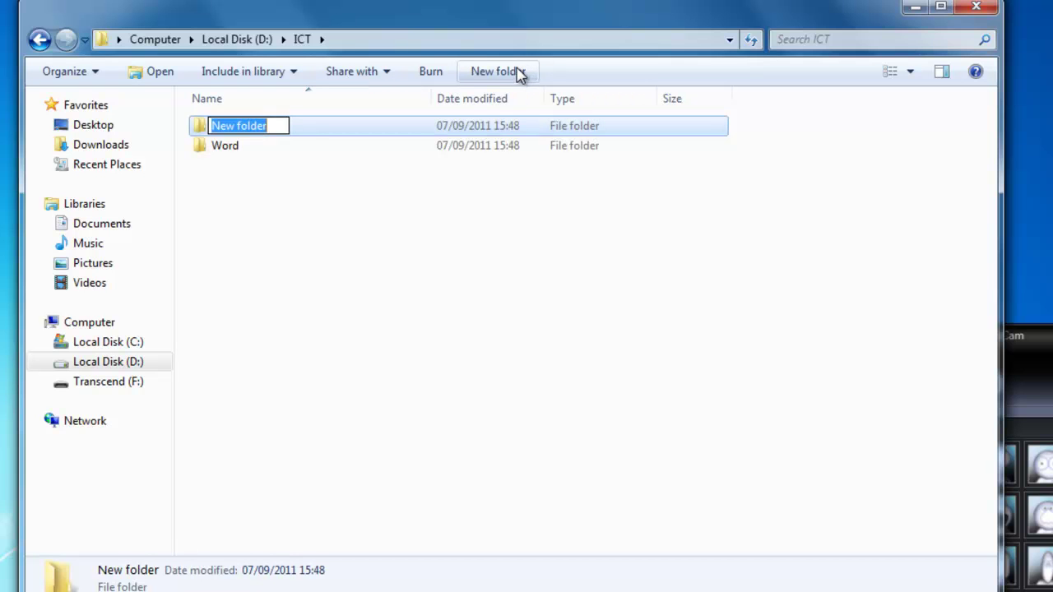
type("Excel")
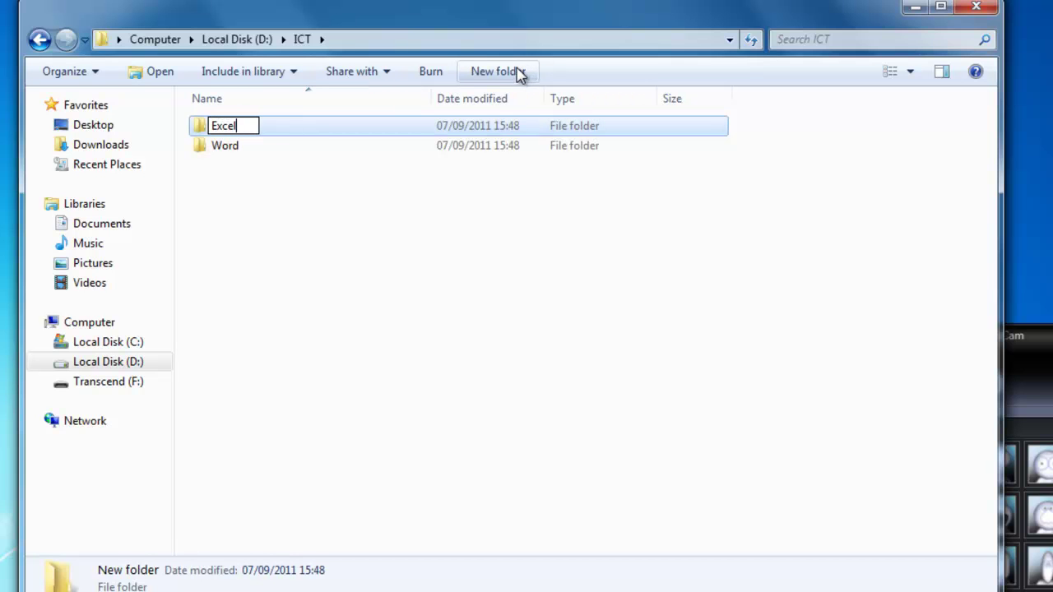
key("Return")
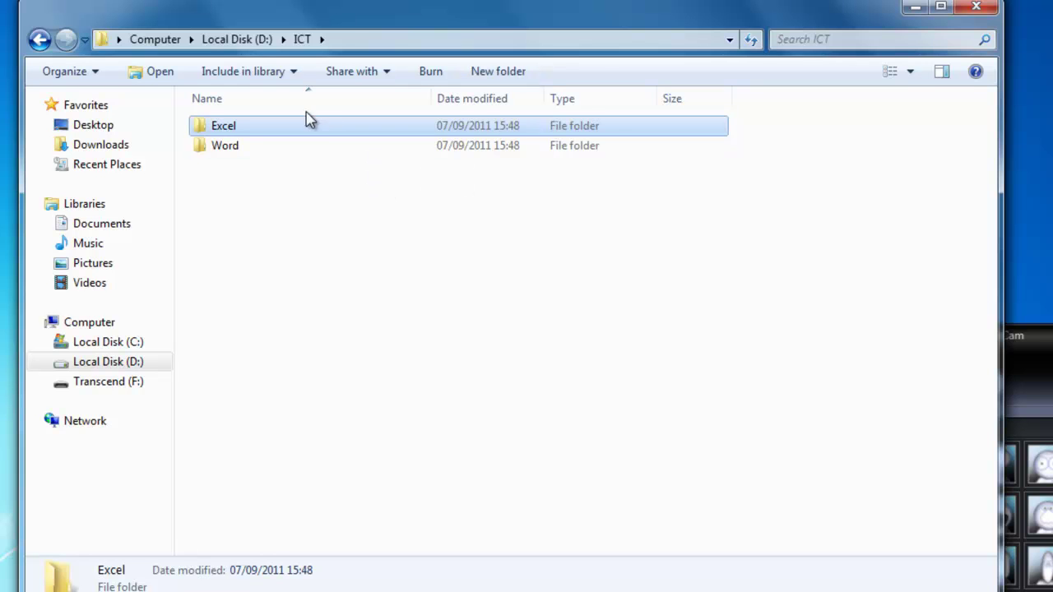
Open the Excel folder and create a subfolder named Cost Sheets in it
double_click(207, 127)
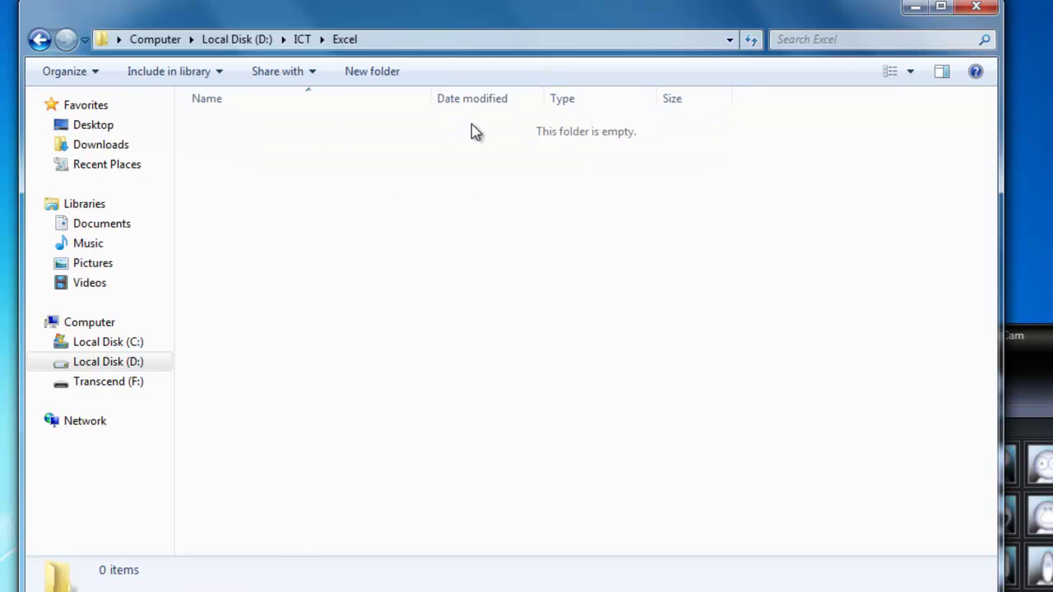
key("ctrl+shift+n")
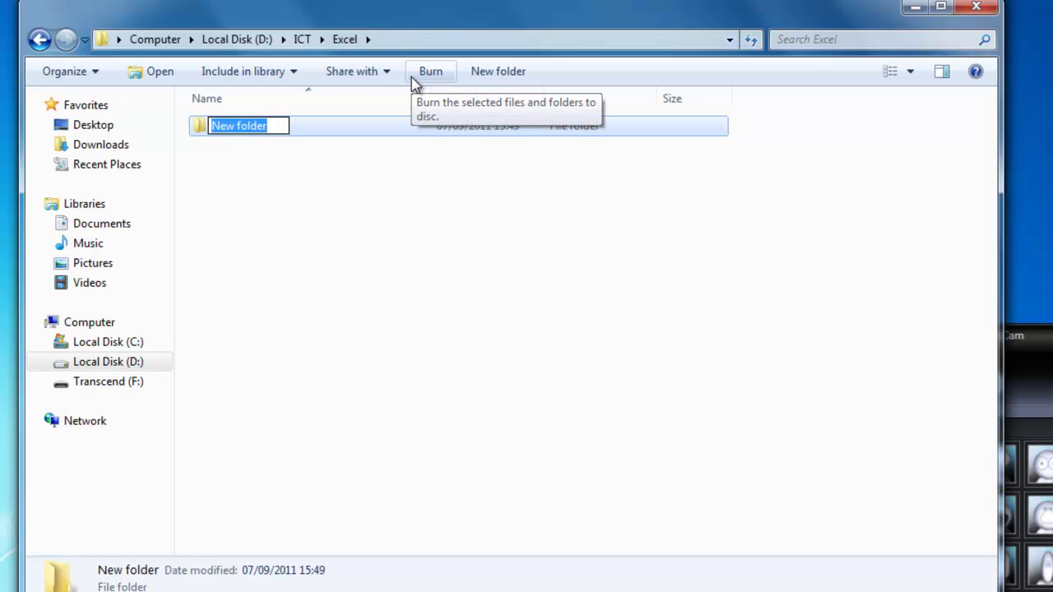
type("Cost Sheets")
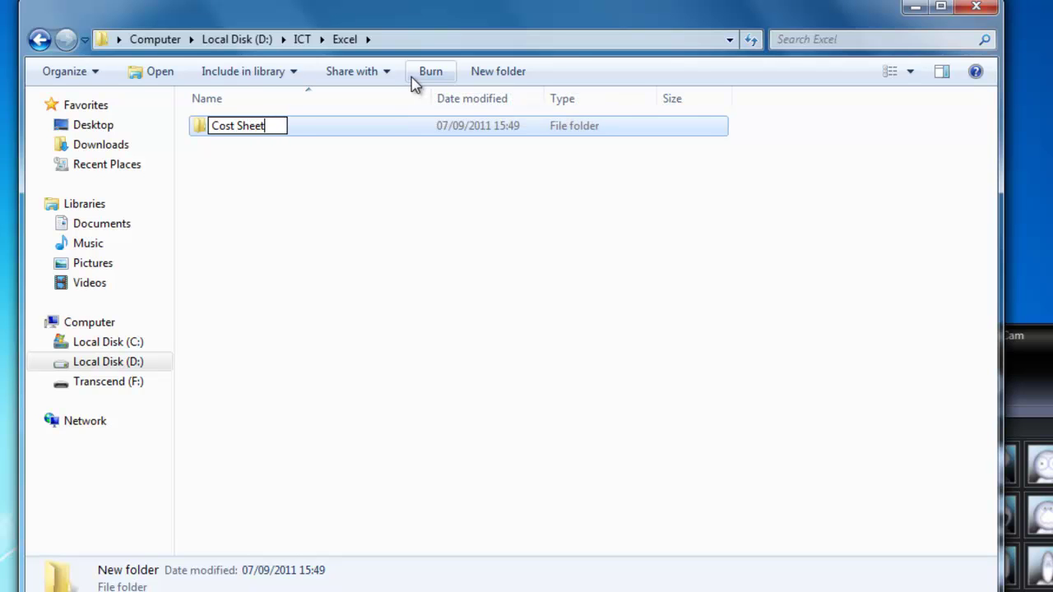
key("Return")
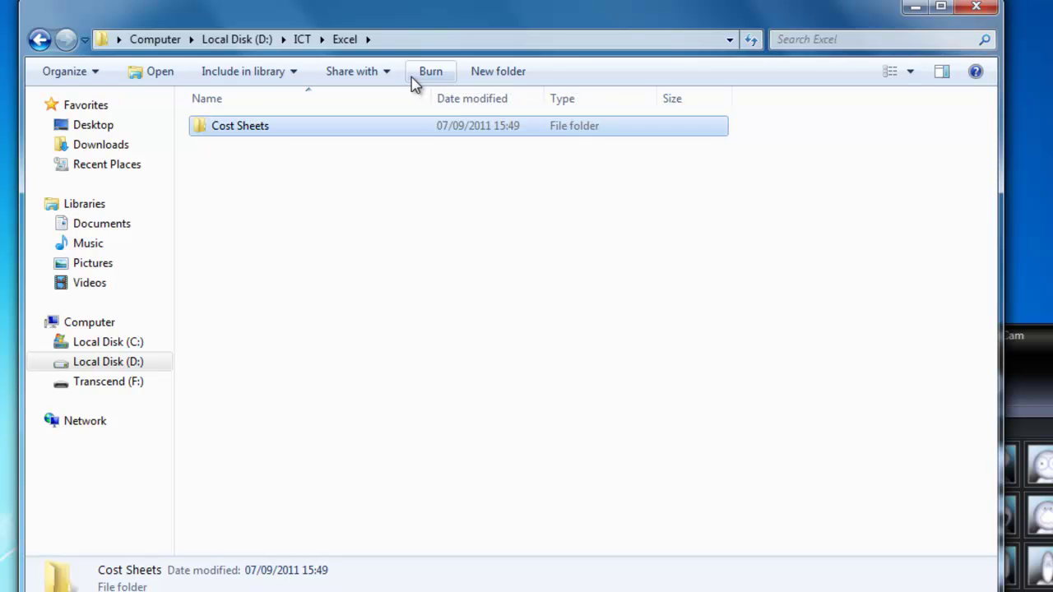
Create another subfolder named Budgets inside the Excel folder
left_click(483, 73)
type("Budgets")
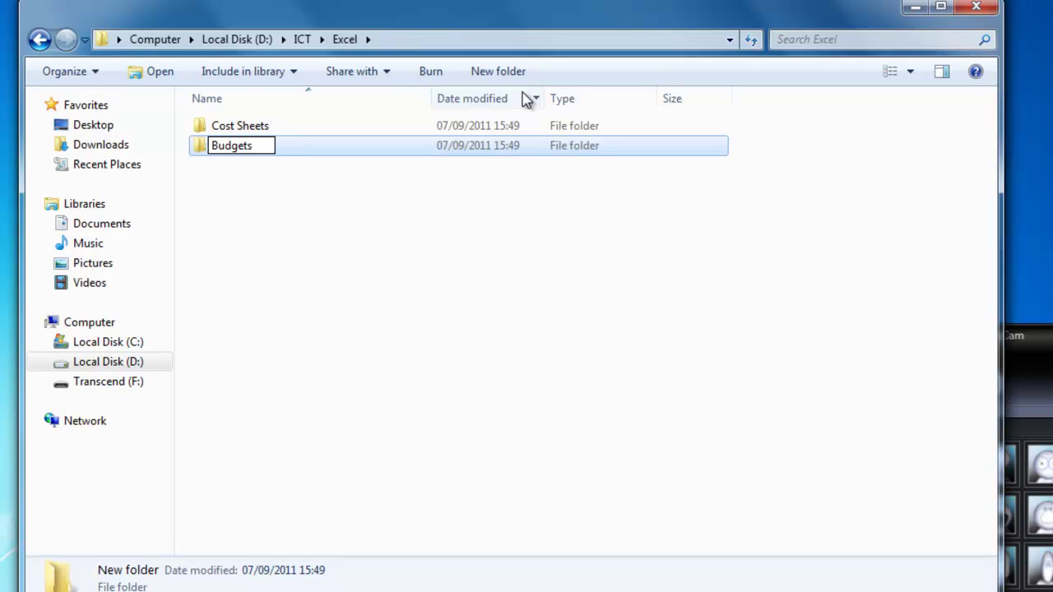
key("Return")
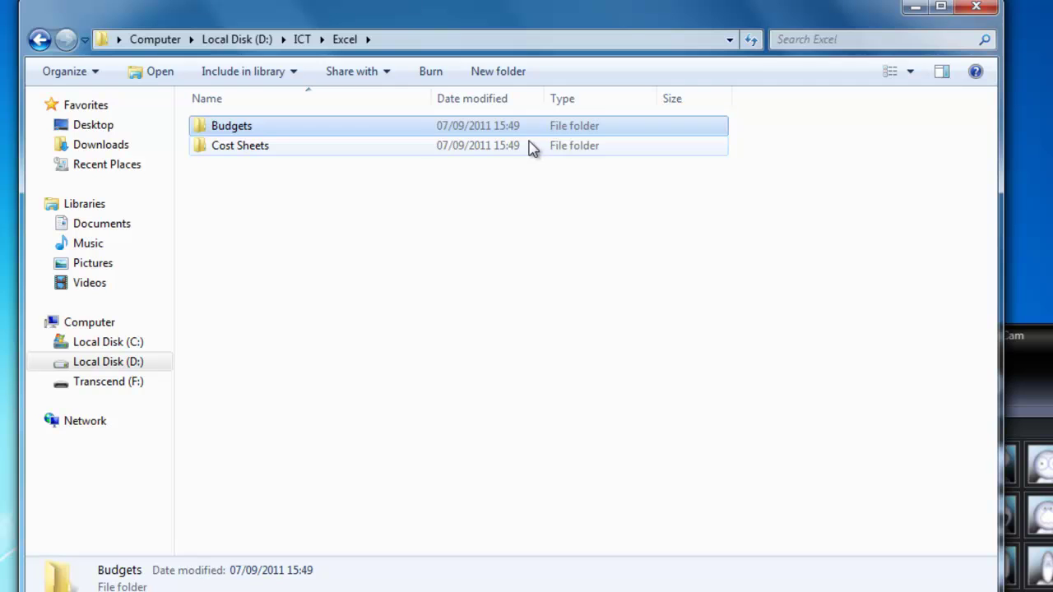
Return to Local Disk (D:) and trace the folder path through ICT and Excel down to Cost Sheets
left_click(126, 367)
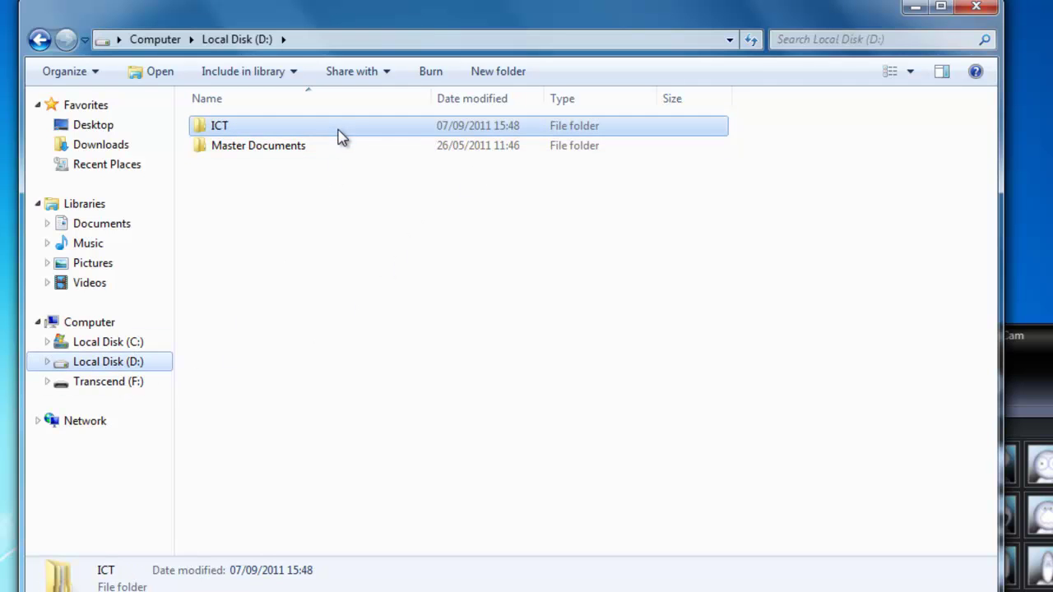
left_click(248, 46)
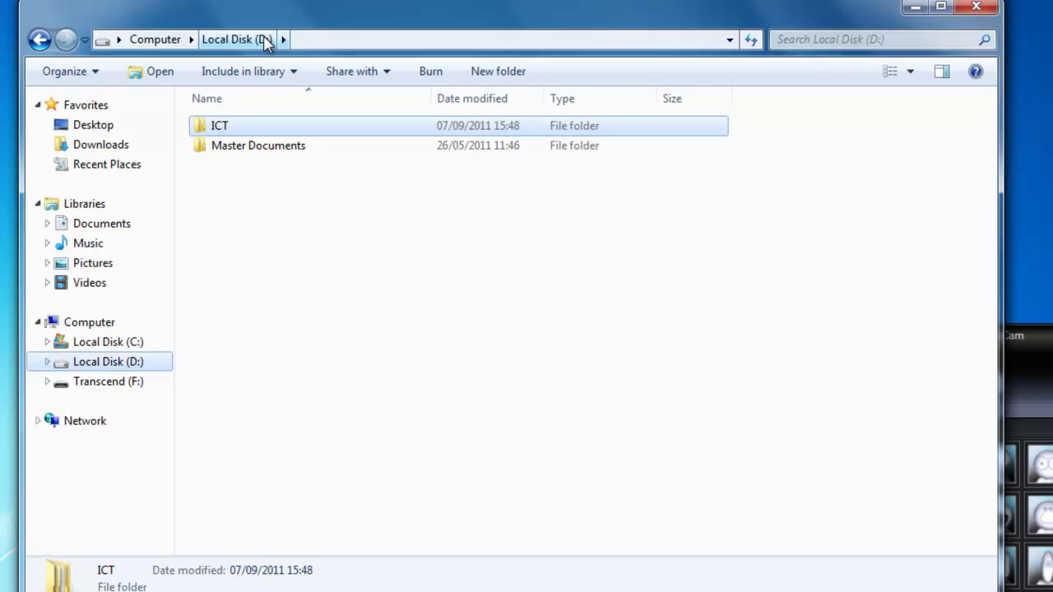
double_click(220, 126)
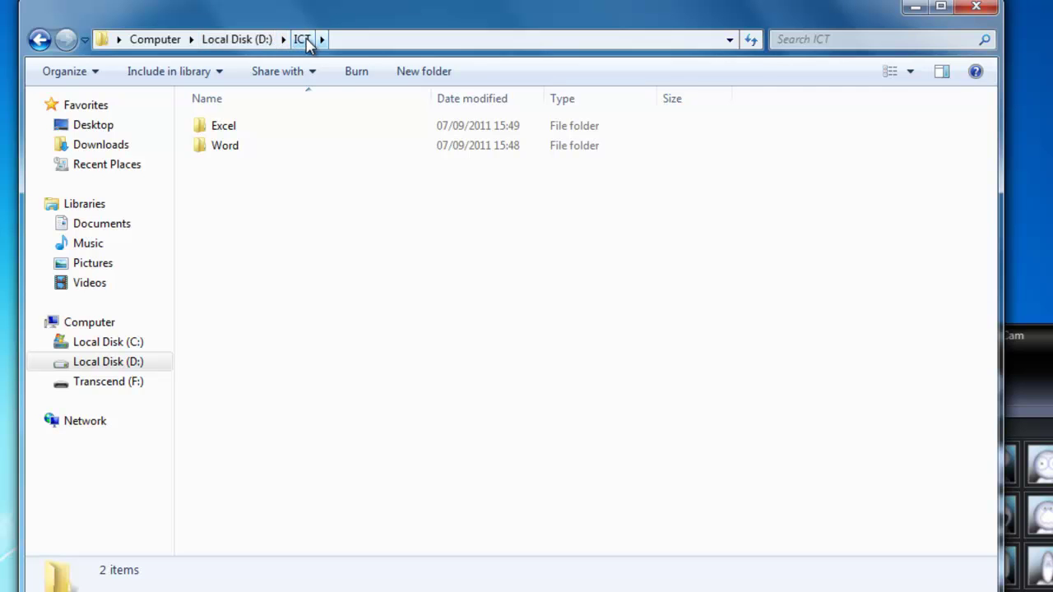
double_click(236, 128)
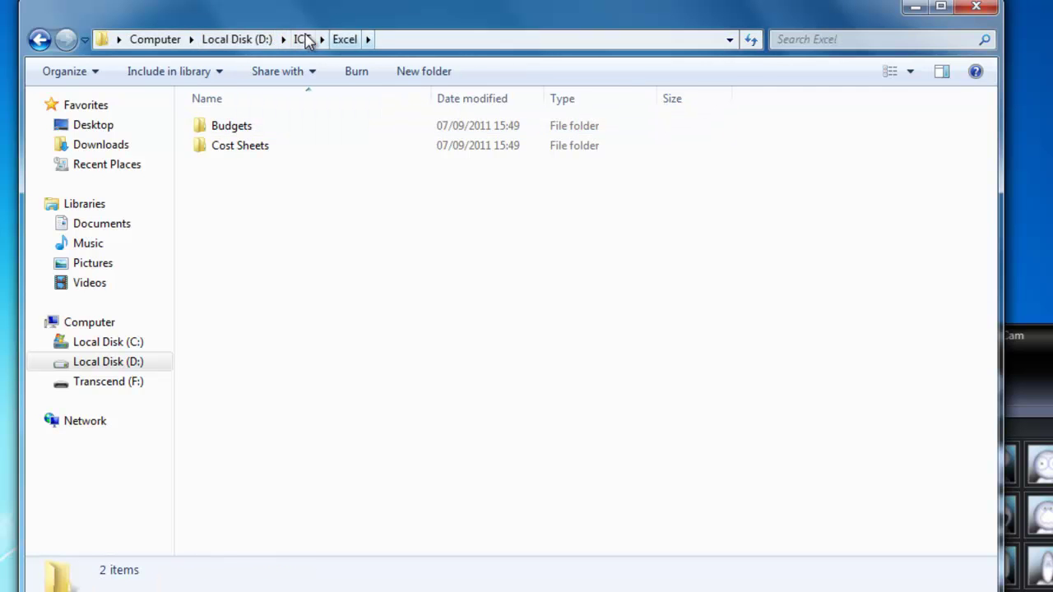
double_click(243, 148)
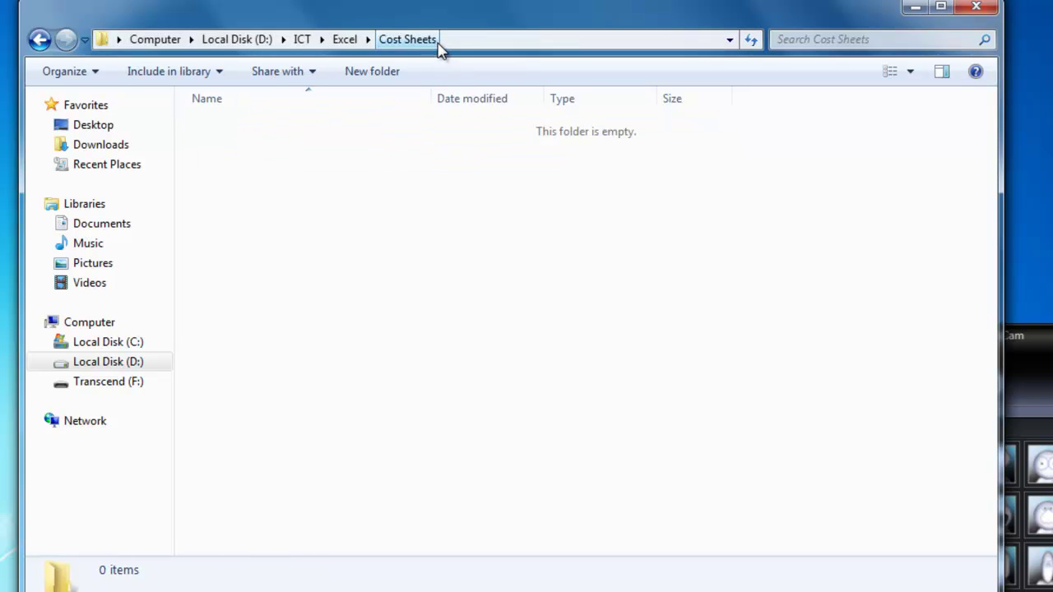
Jump back up to the ICT folder and go through Excel into Cost Sheets again
left_click(302, 40)
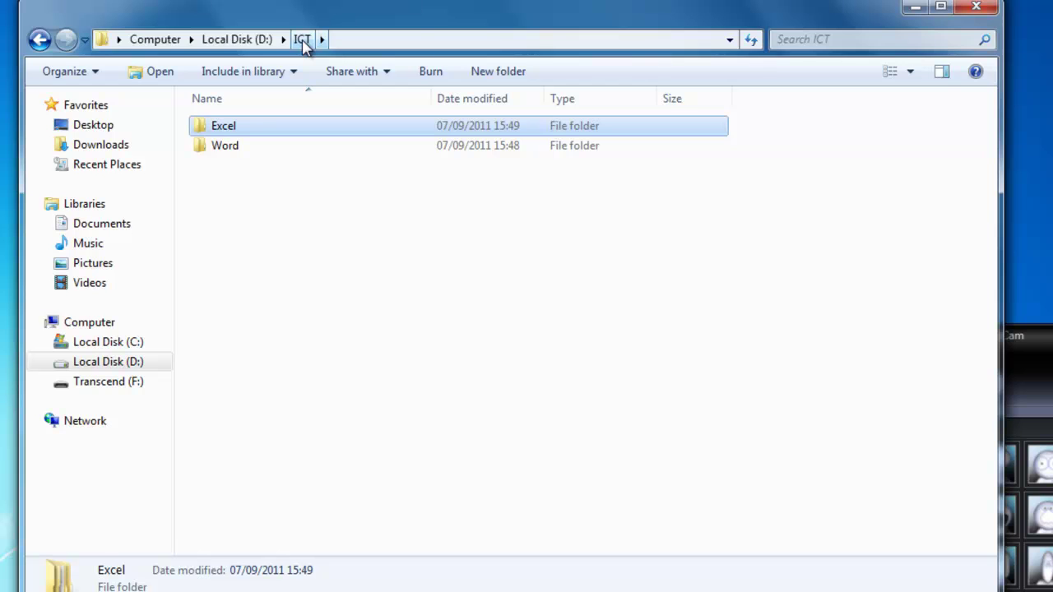
double_click(233, 132)
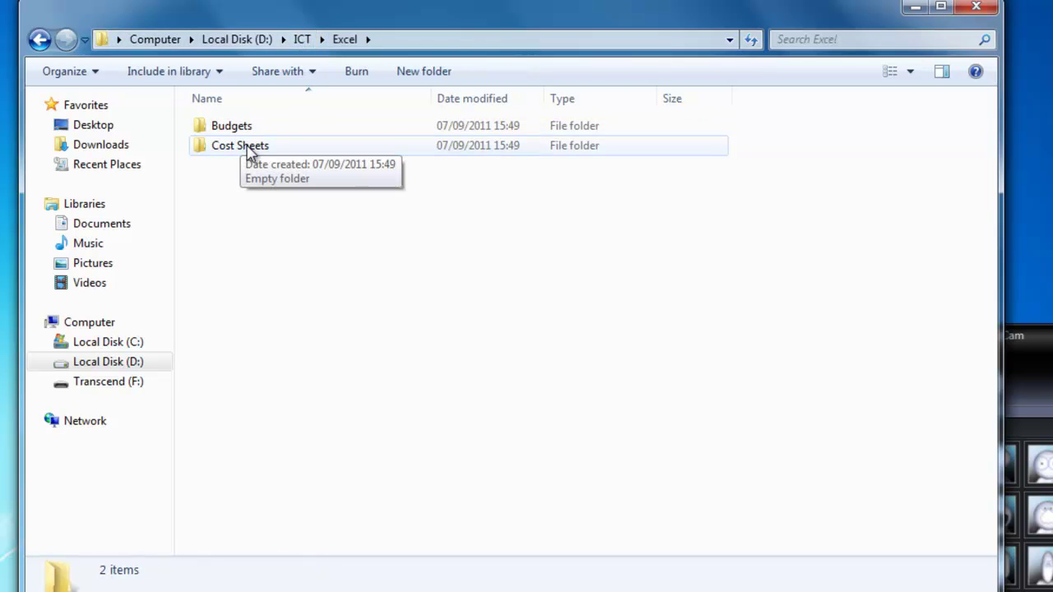
double_click(249, 148)
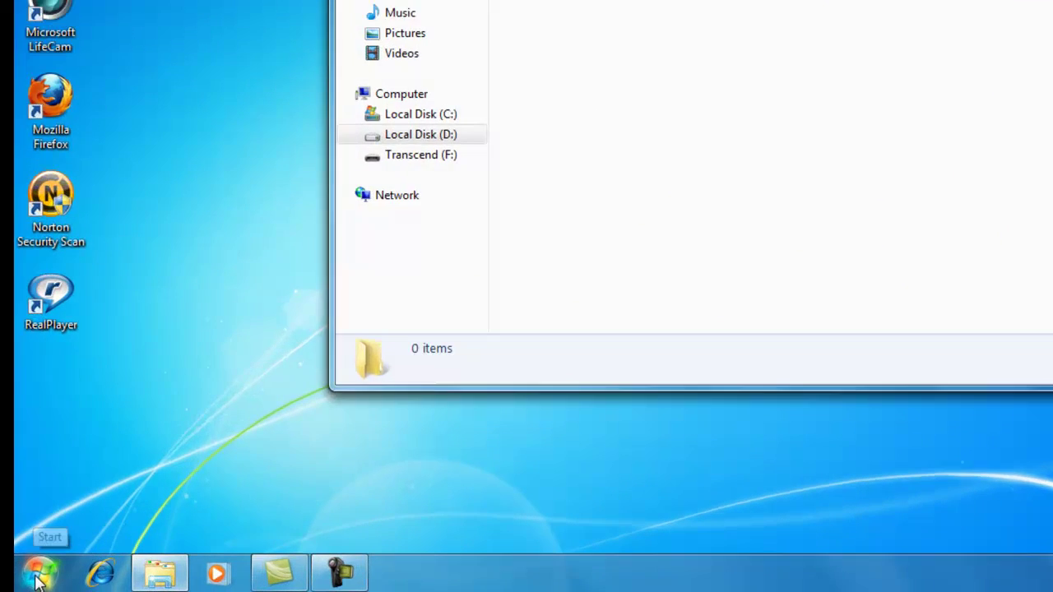
Start Microsoft Excel 2010 and accept the prefilled user name and initials
left_click(73, 578)
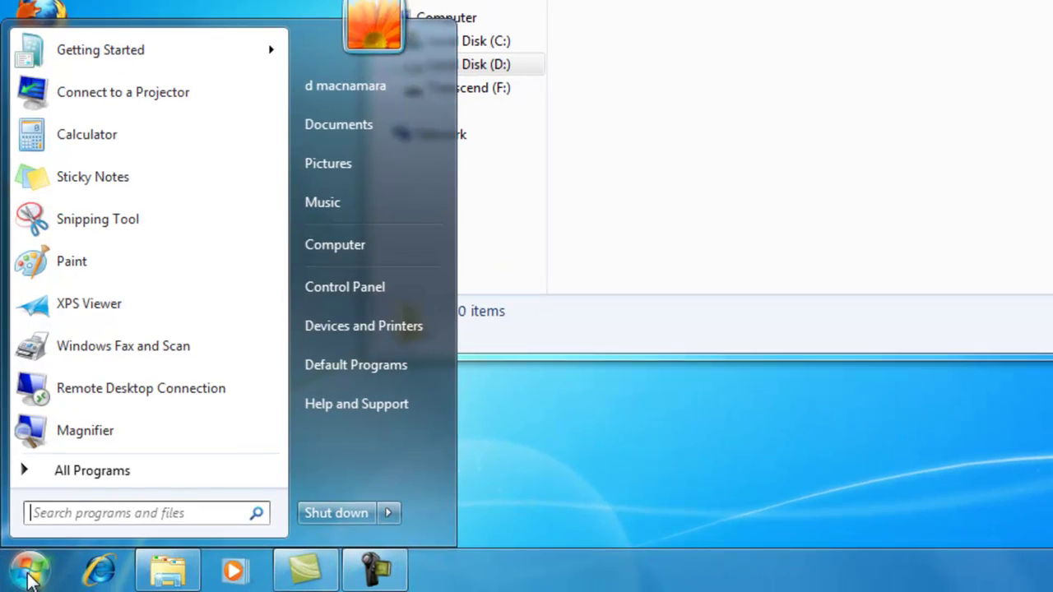
left_click(90, 481)
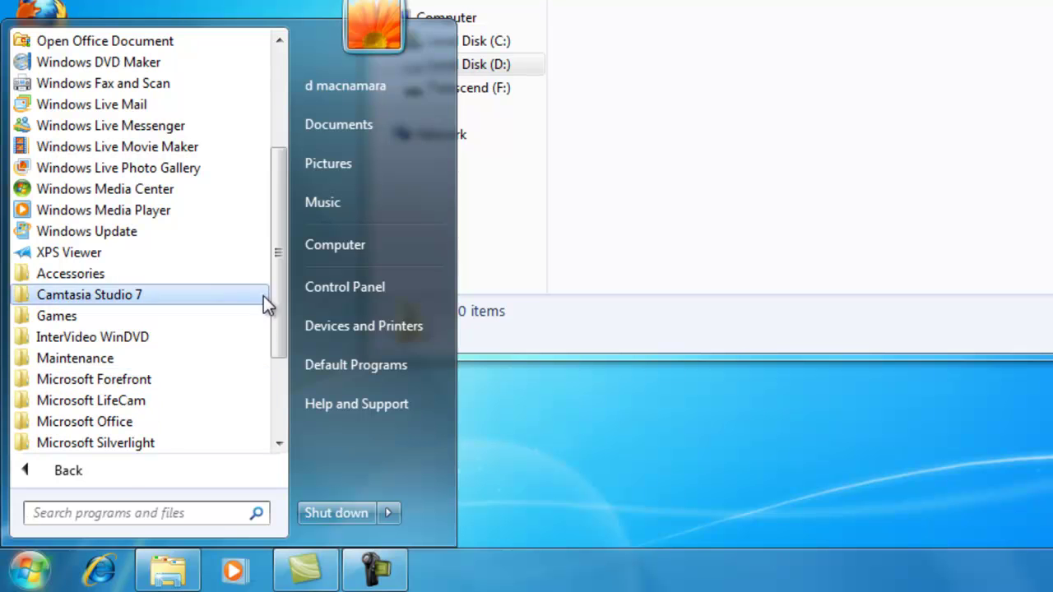
left_click(99, 421)
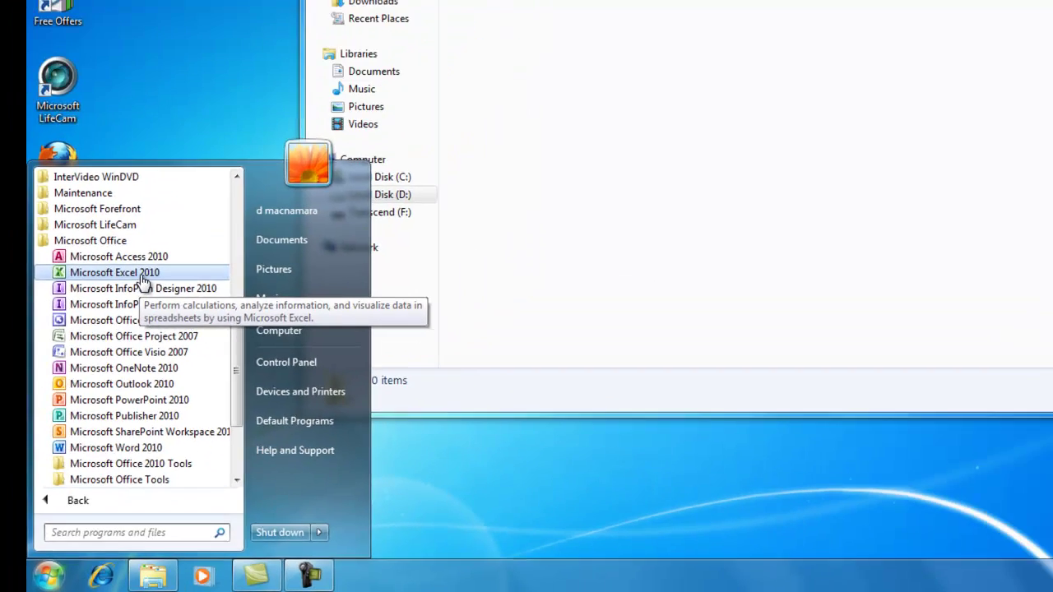
left_click(148, 168)
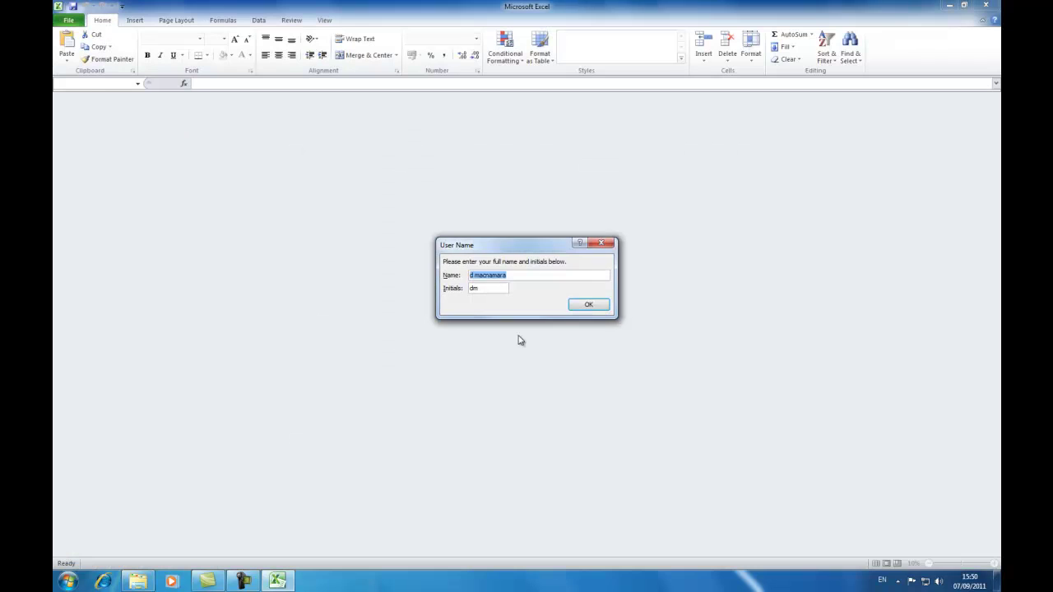
left_click(584, 305)
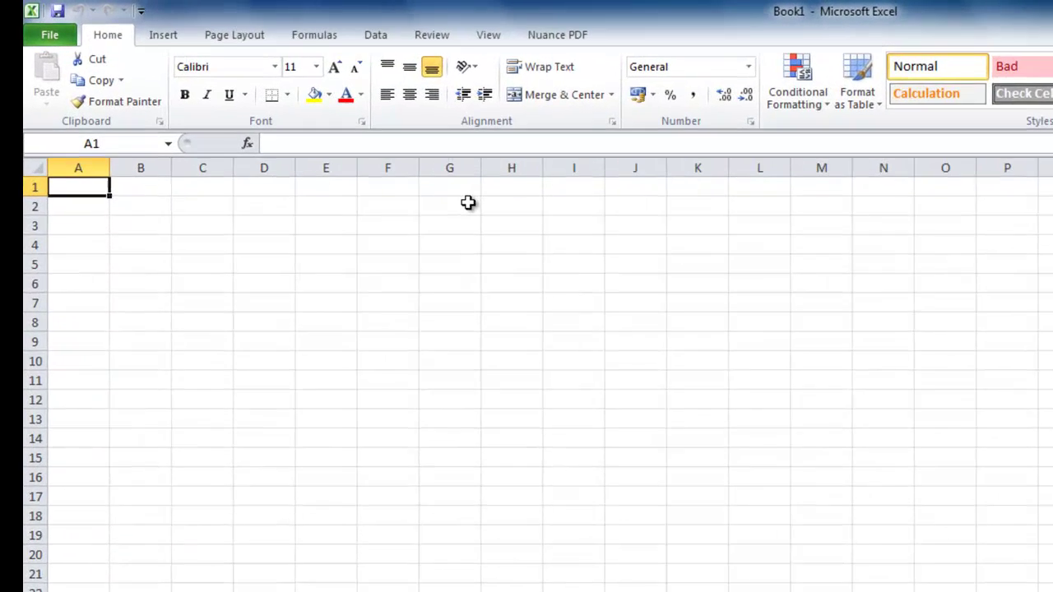
Enter the heading "Pastry Costs" in cell A1 of the blank workbook
type("P")
type("try Cost")
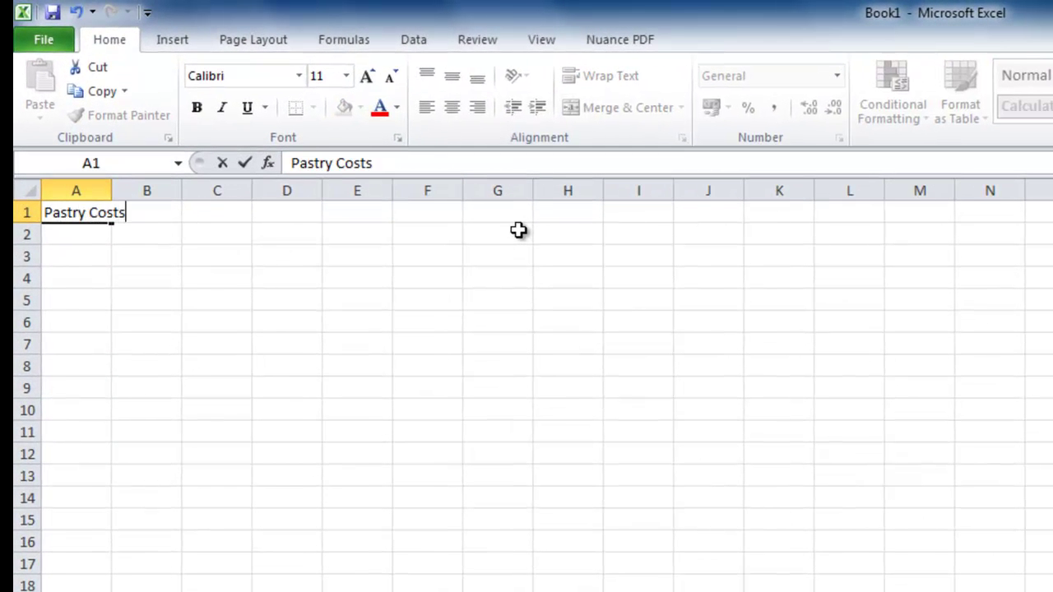
type("s")
key("Return")
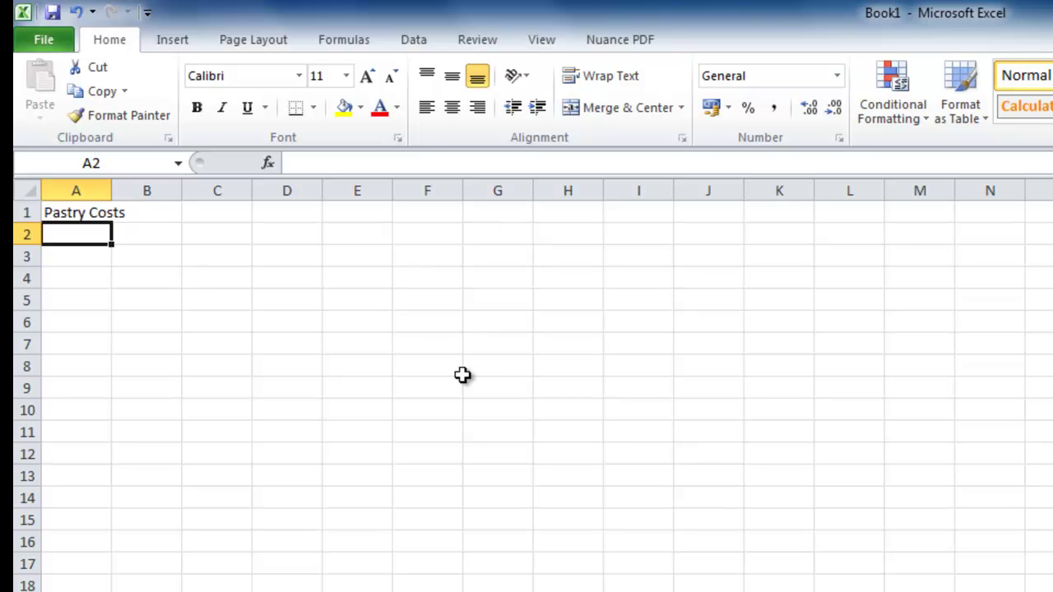
Start saving the workbook under a new name and browse to ICT > Excel > Cost Sheets on Local Disk (D:)
left_click(55, 38)
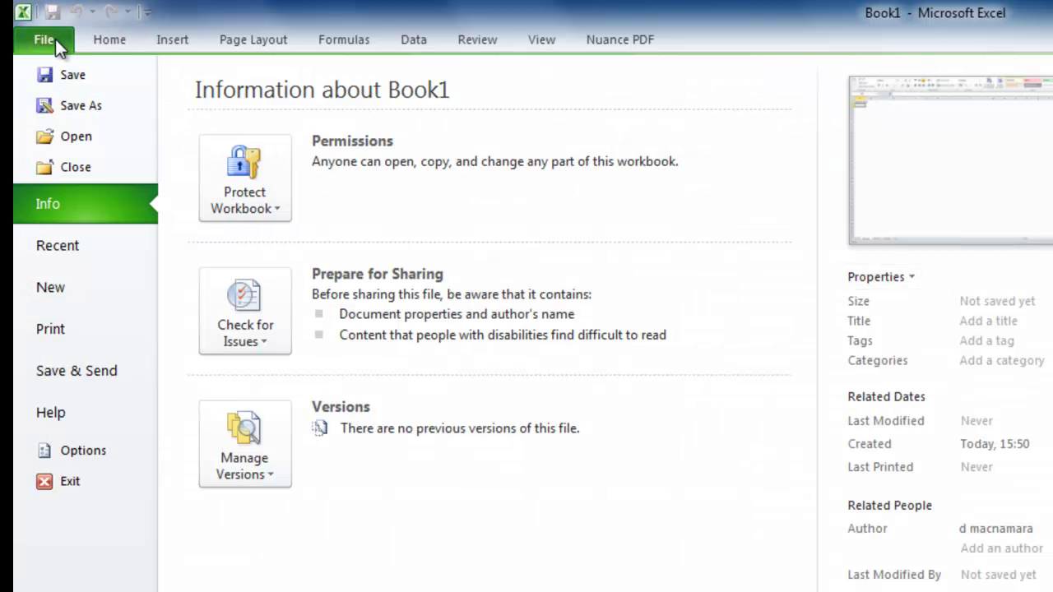
left_click(80, 107)
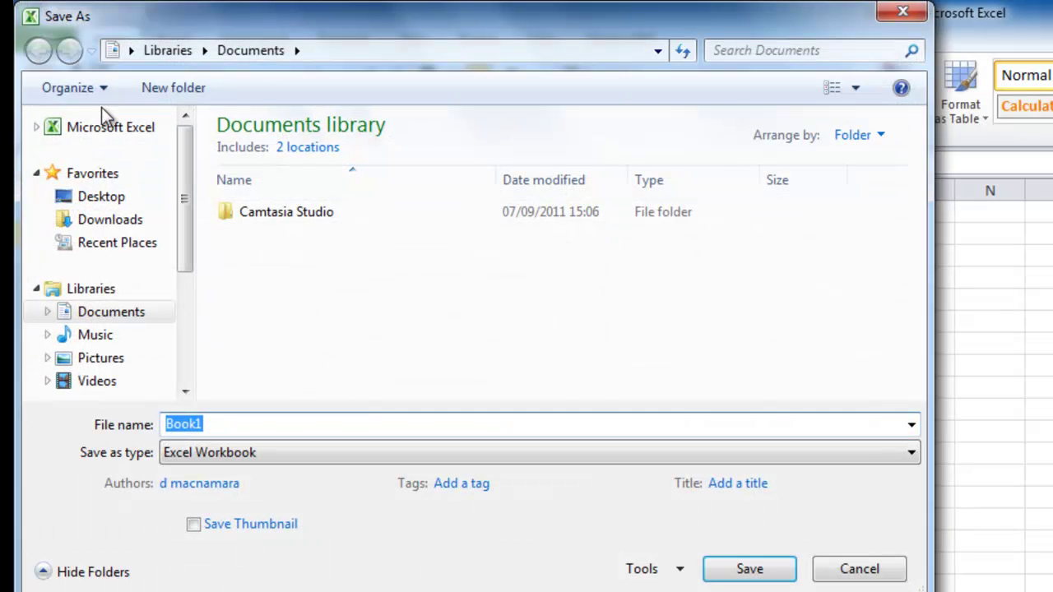
left_click_drag(182, 216, 190, 305)
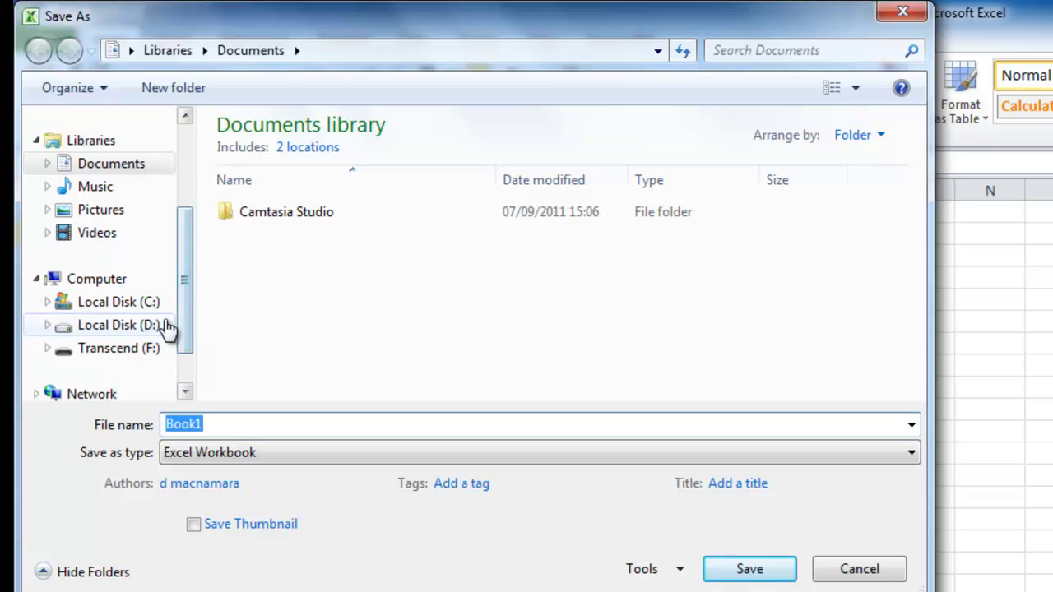
left_click(101, 327)
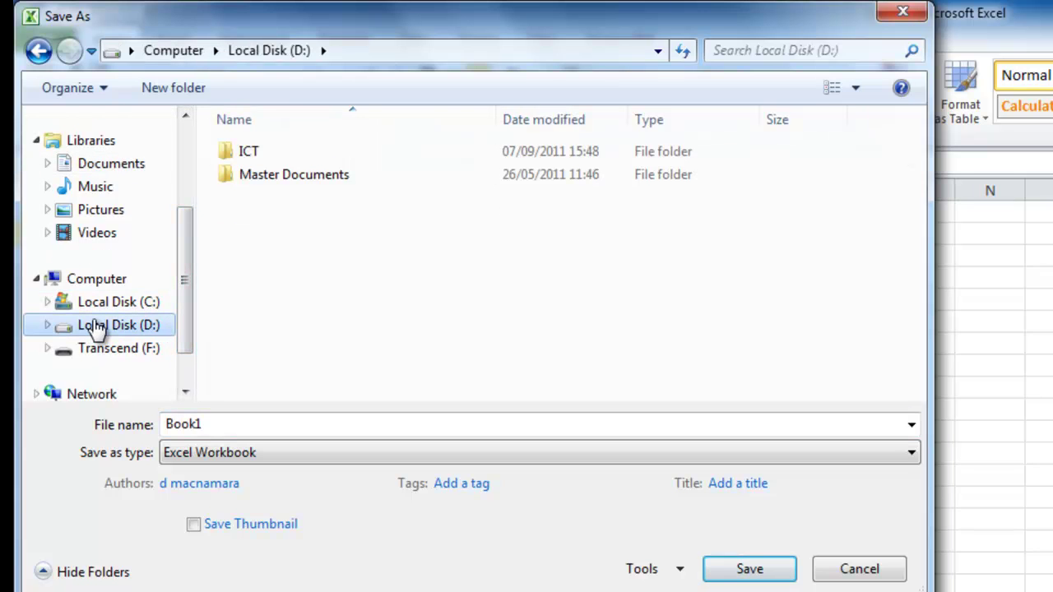
double_click(251, 156)
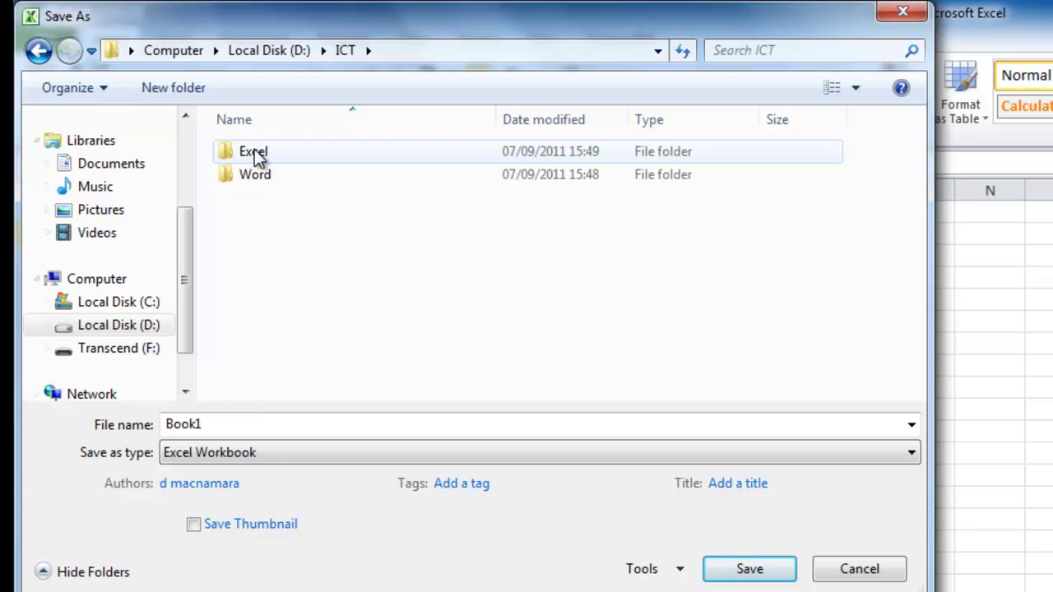
double_click(254, 157)
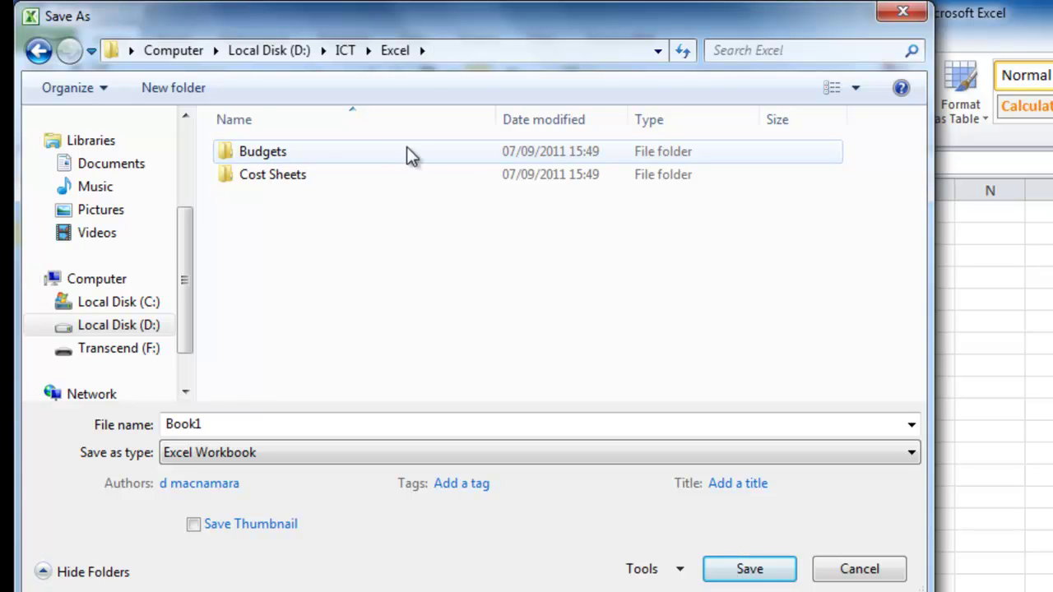
double_click(299, 178)
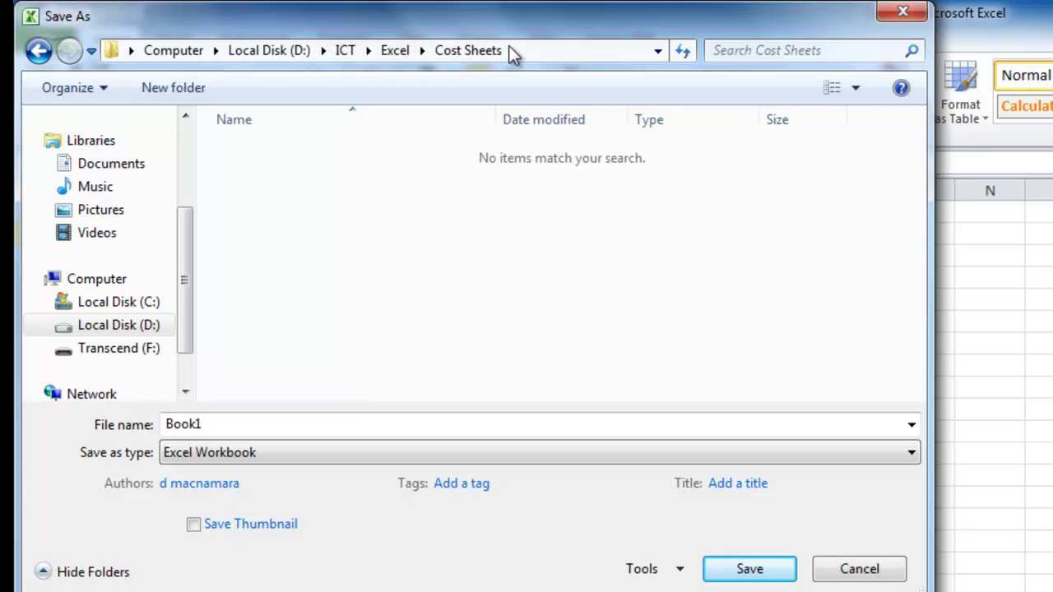
Name the workbook "Pastry Costs v1" and save it in the Cost Sheets folder
double_click(246, 425)
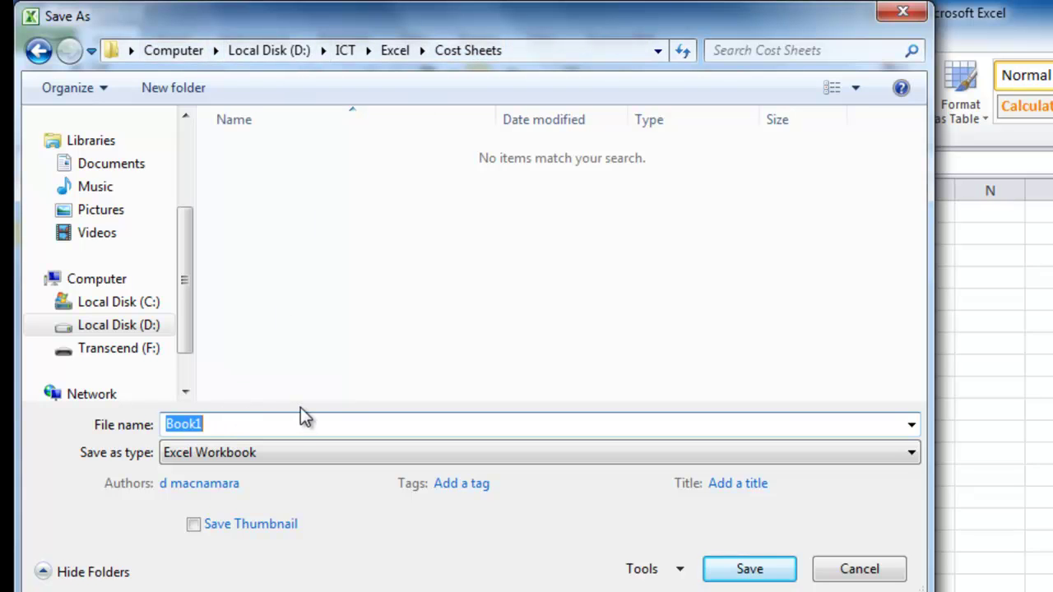
type("Pas")
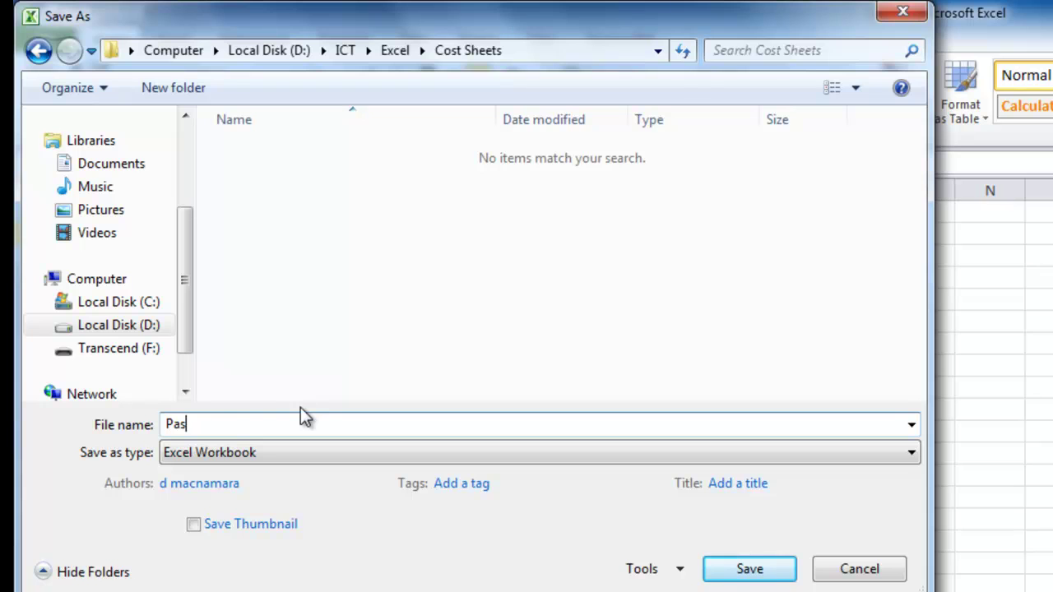
type("try Costs v1")
left_click(755, 570)
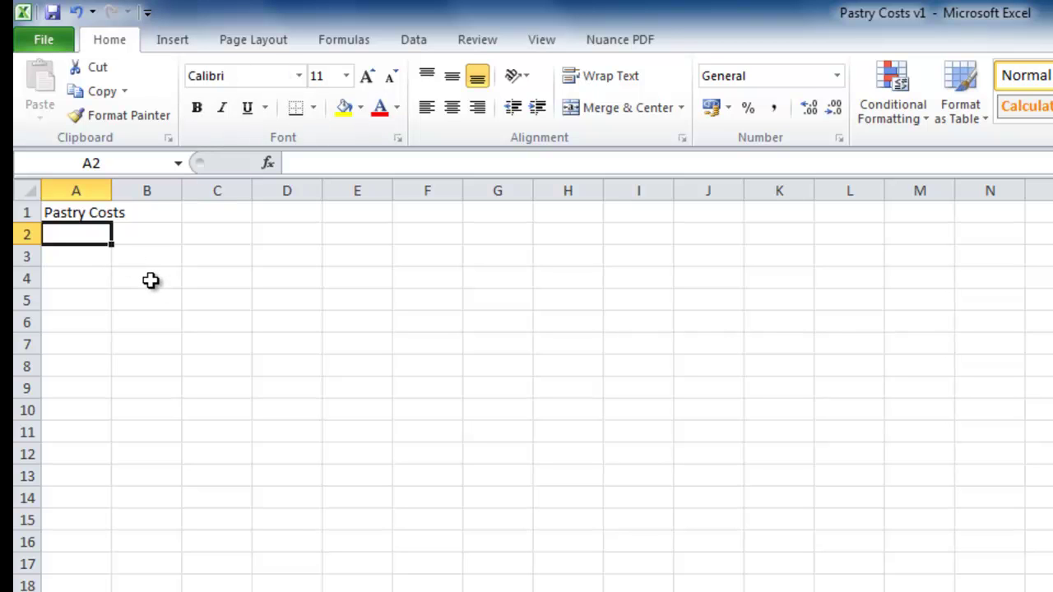
Enter "Flour" in cell A2 and its cost of 2.00 in cell B2
type("Flour")
key("Tab")
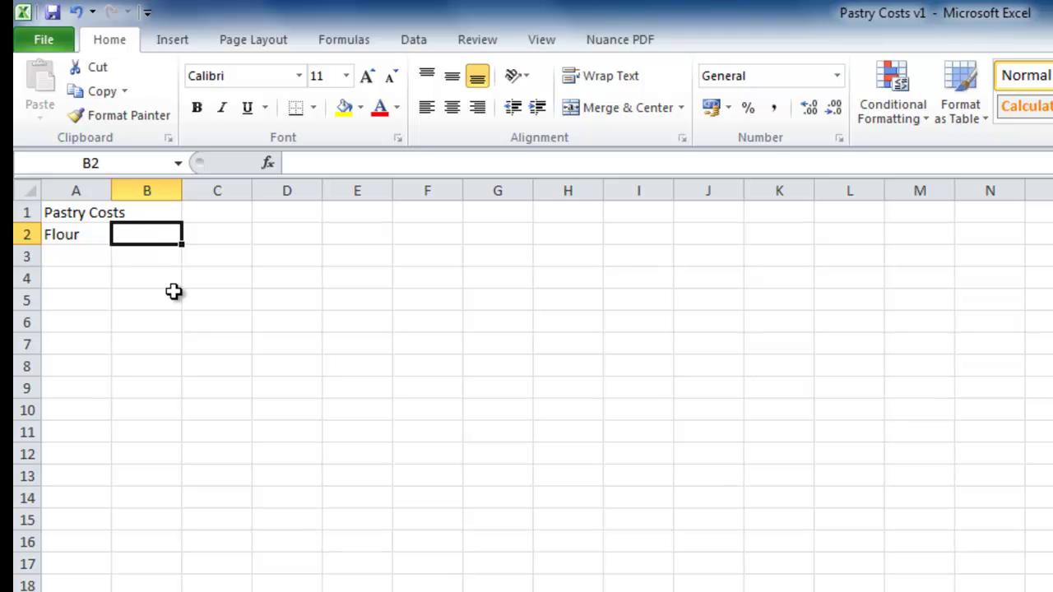
type("20")
key("BackSpace")
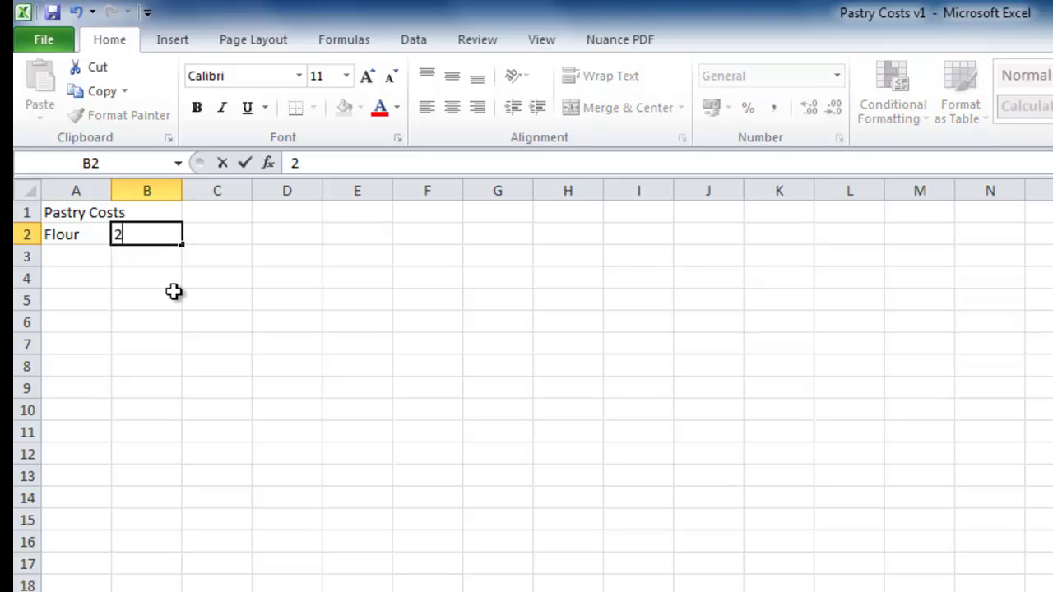
type(".00")
key("Return")
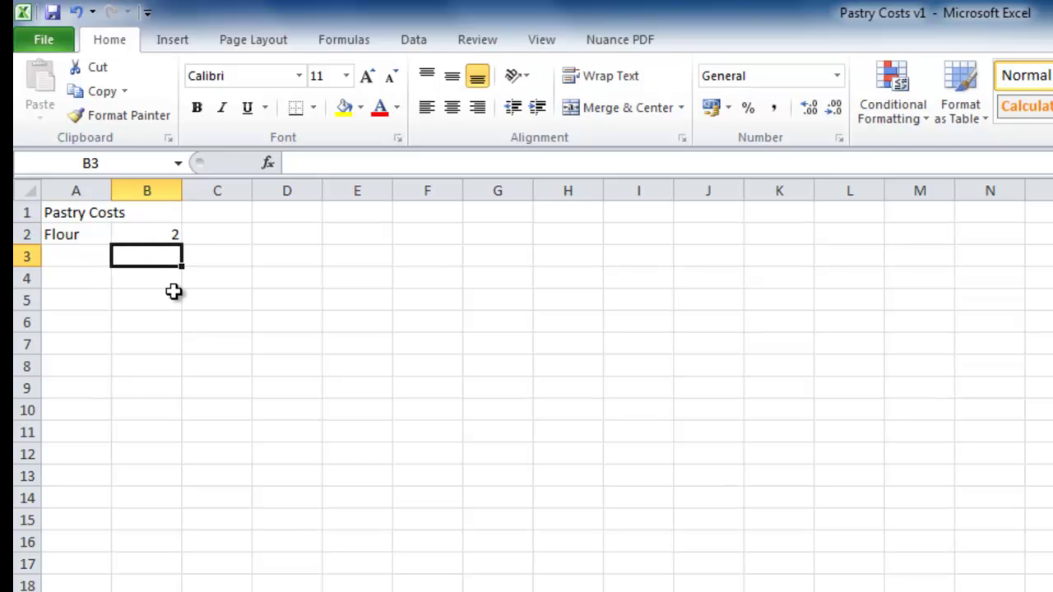
Enter "Butter" in cell A3 and its cost of 1 in cell B3
left_click(61, 263)
type("Butter")
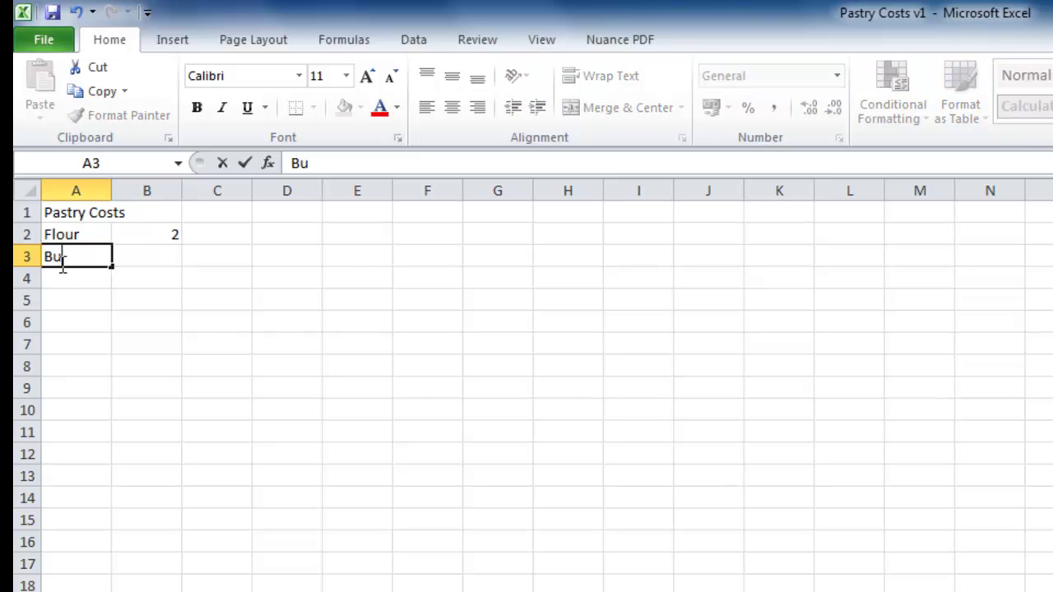
key("Return")
key("Up")
left_click(134, 250)
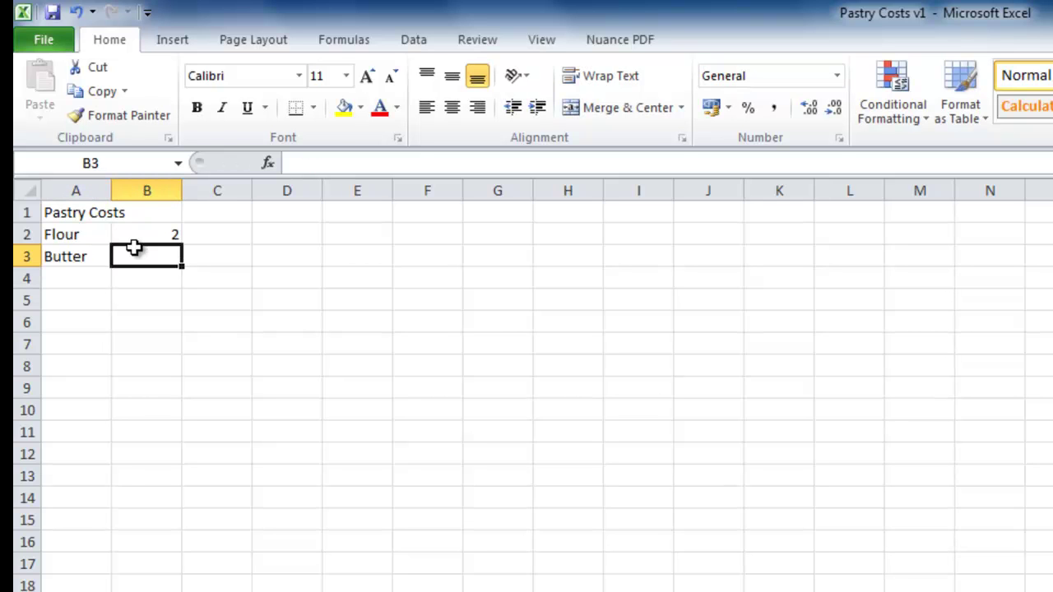
type("1")
key("Return")
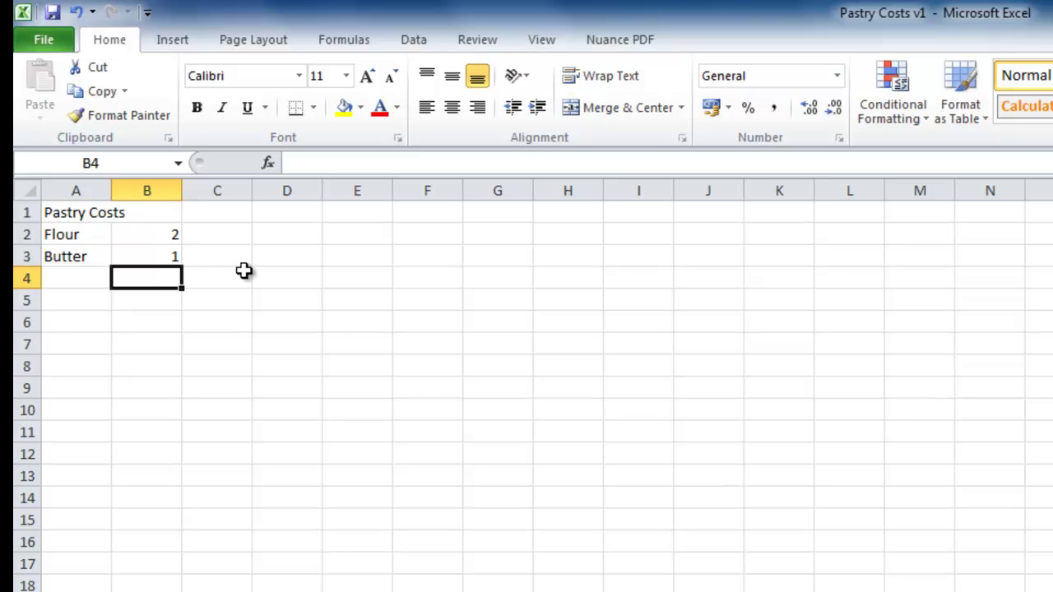
Save the edited workbook as a new version named "Pastry Costs v2" in the same Cost Sheets folder
left_click(51, 44)
left_click(88, 107)
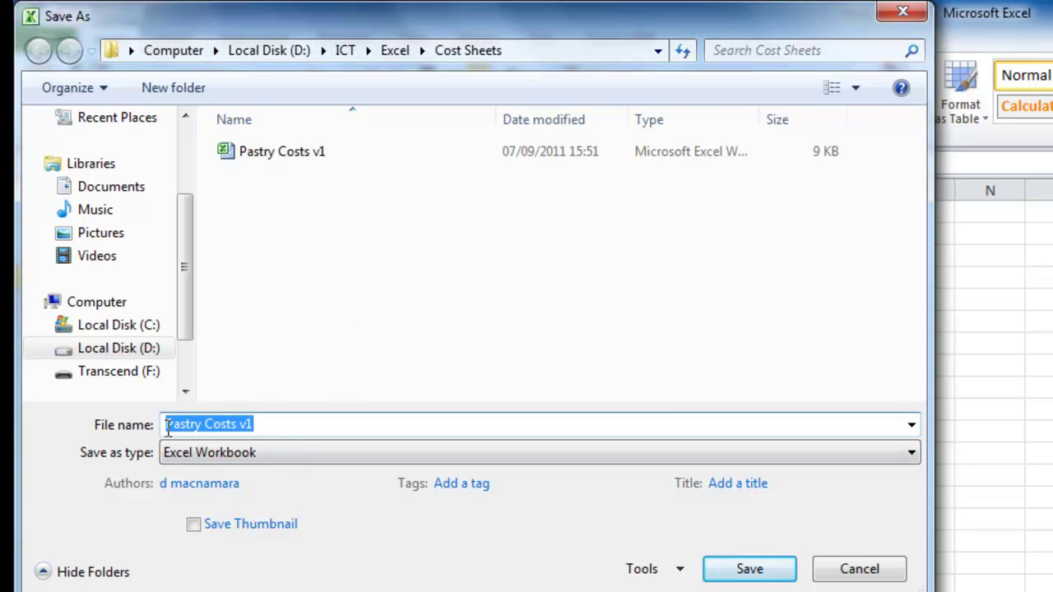
left_click(254, 423)
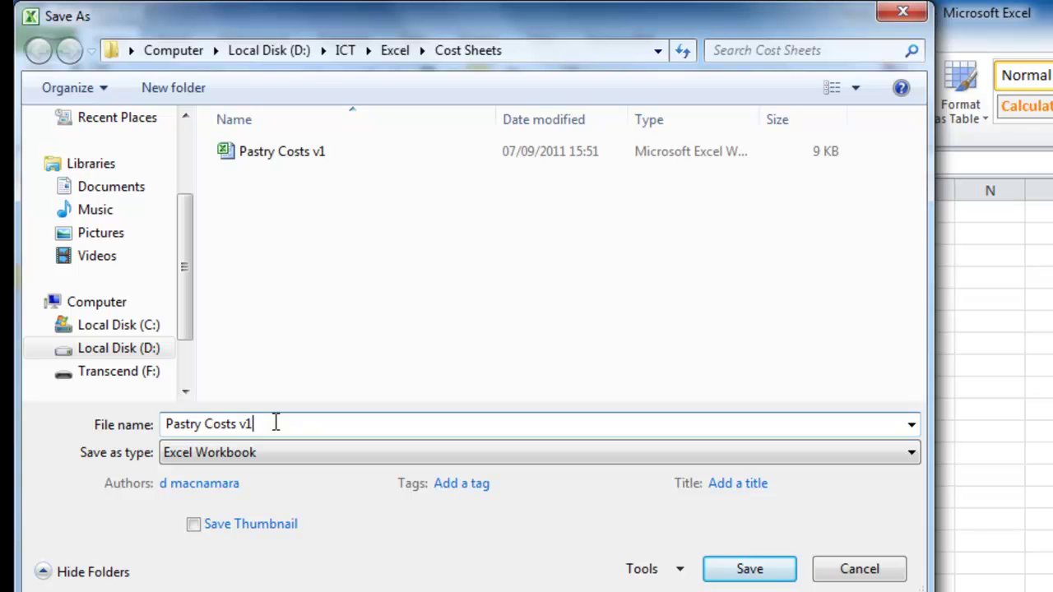
key("BackSpace")
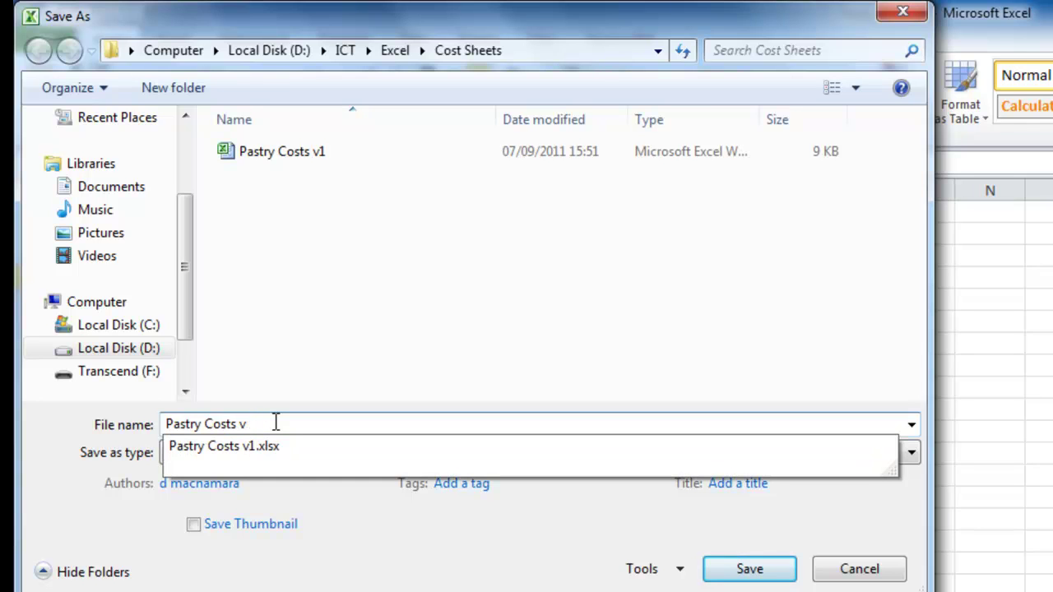
type("2")
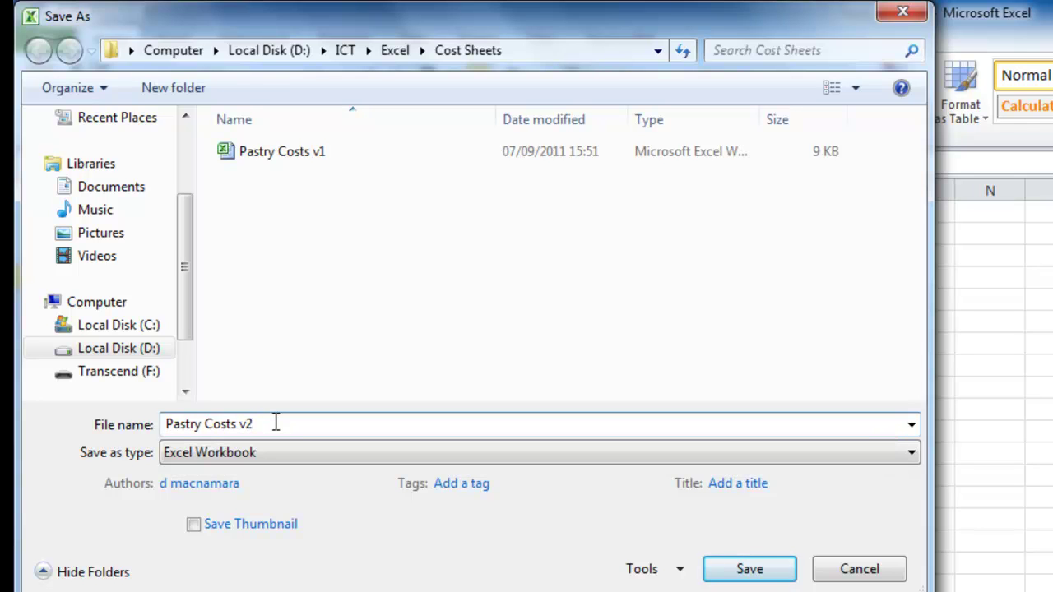
left_click(766, 569)
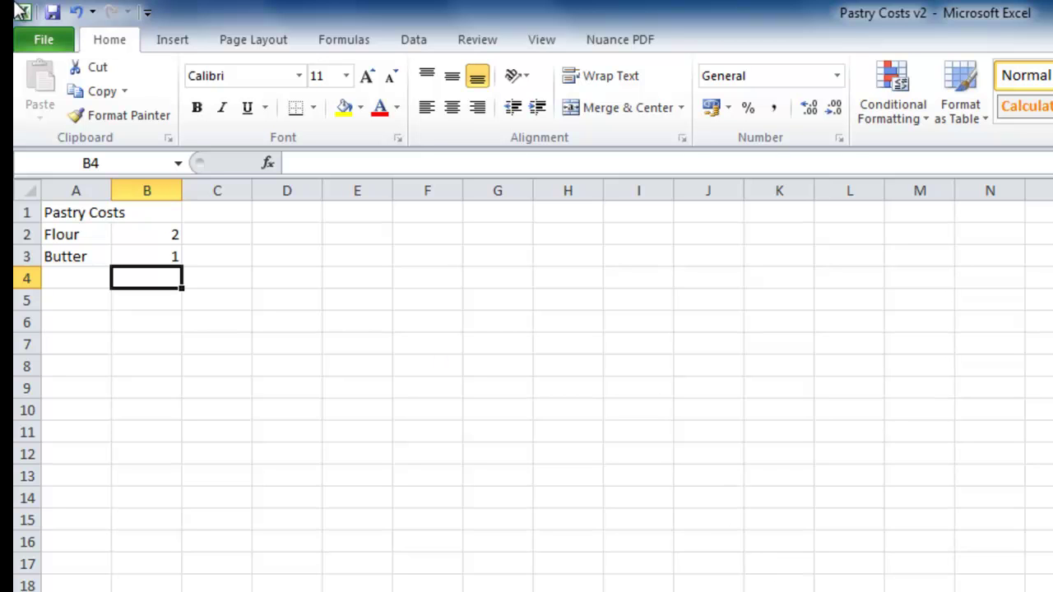
Start another Save As, create a folder named "ICT USB" on the Transcend (F:) drive and open it
left_click(42, 38)
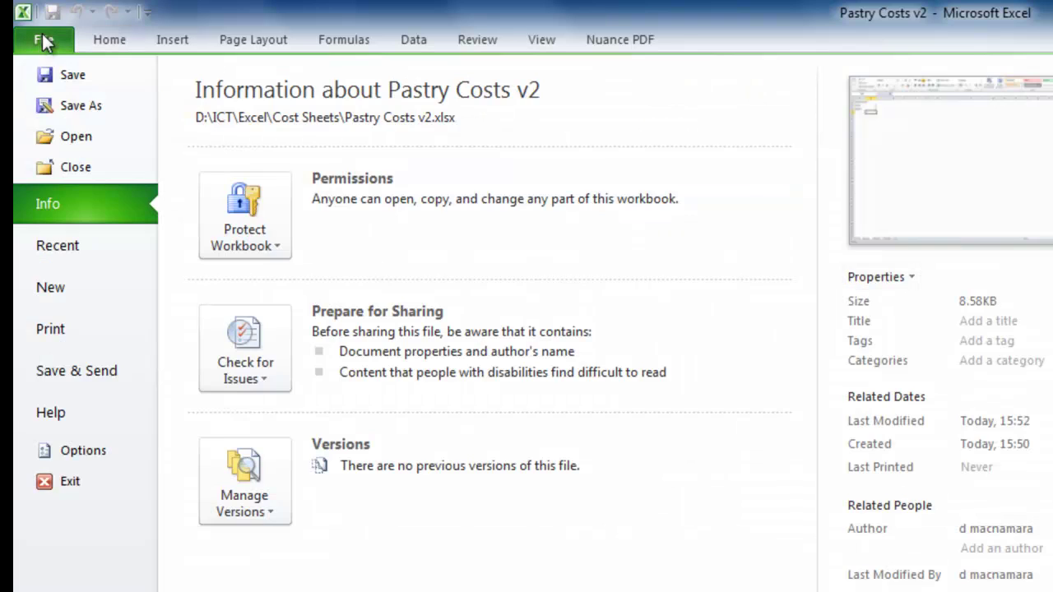
left_click(82, 107)
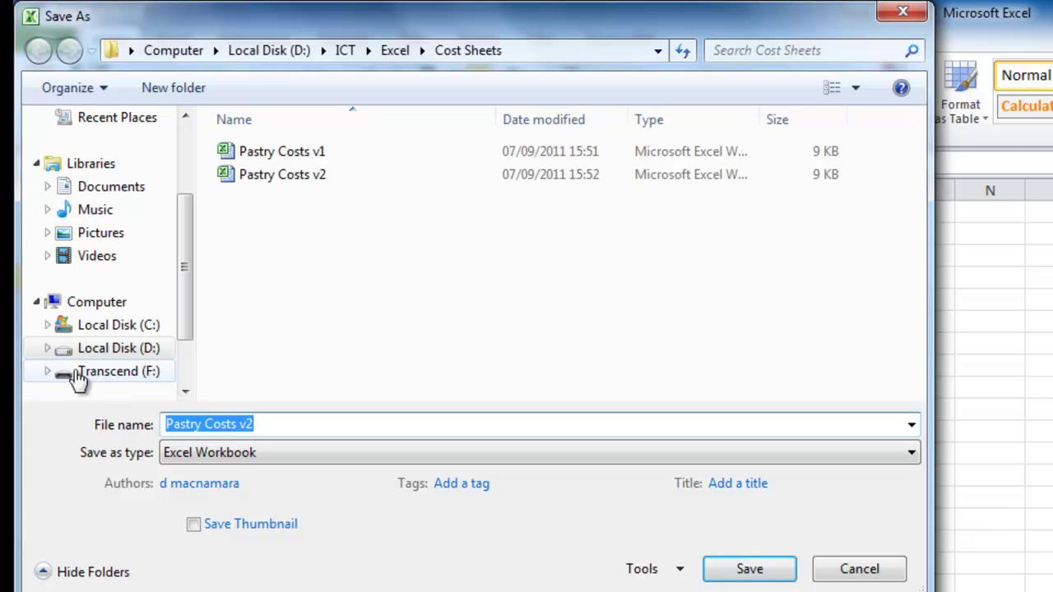
left_click(128, 372)
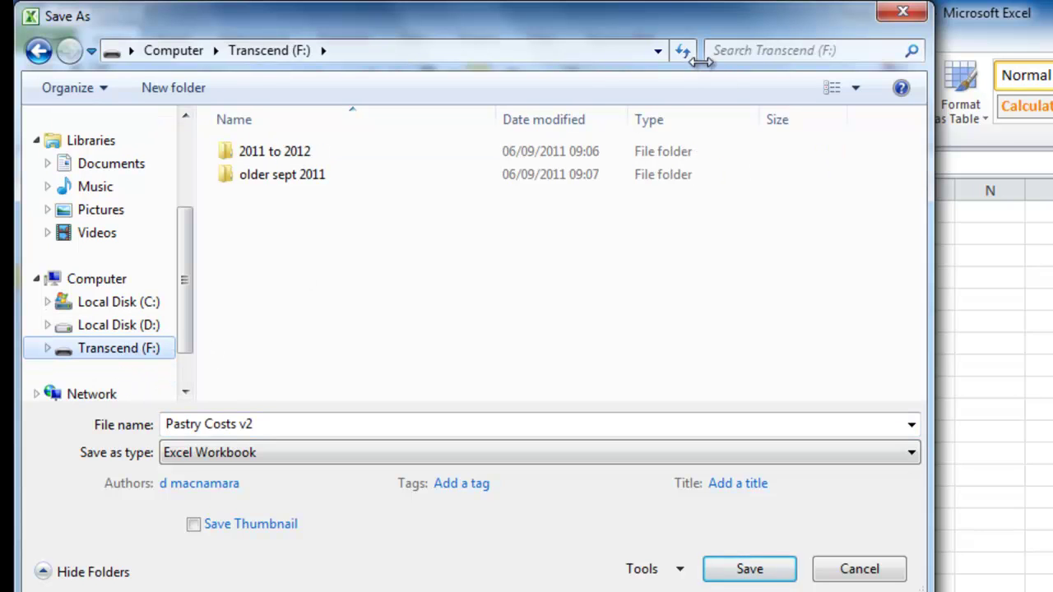
left_click(182, 90)
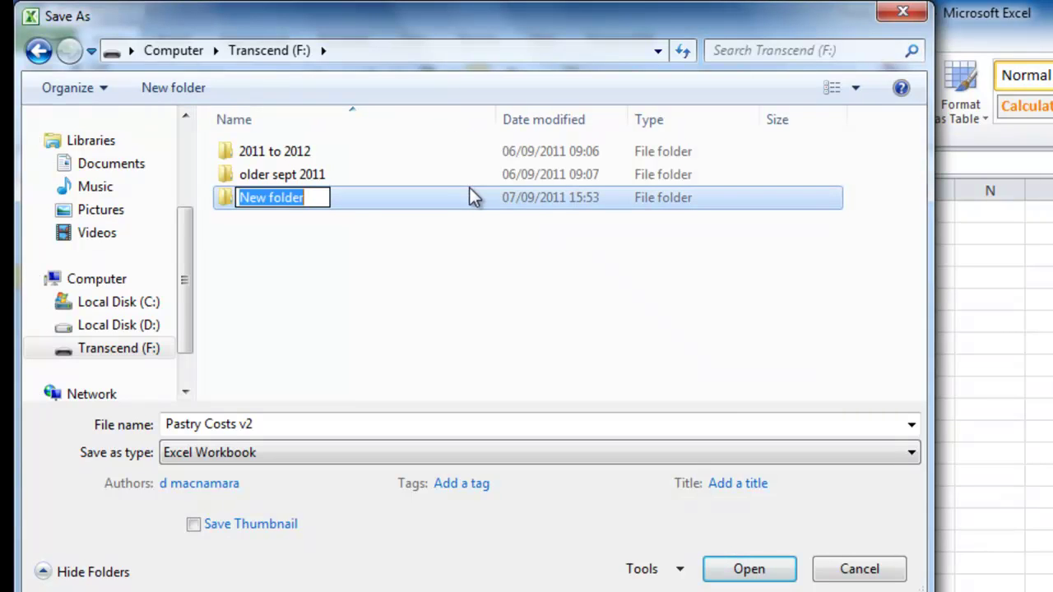
type("ICT ")
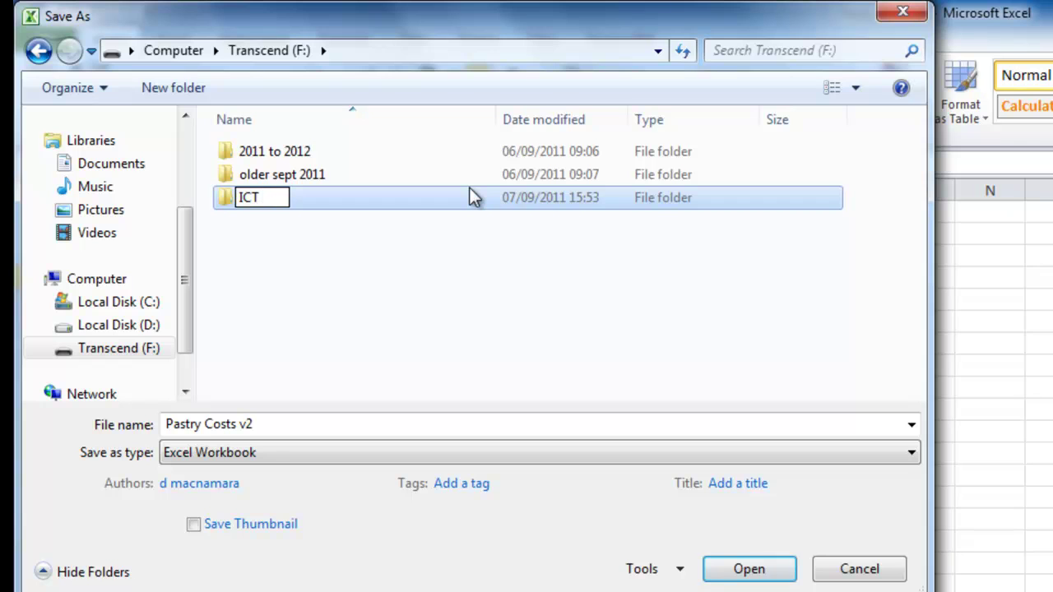
type("USB")
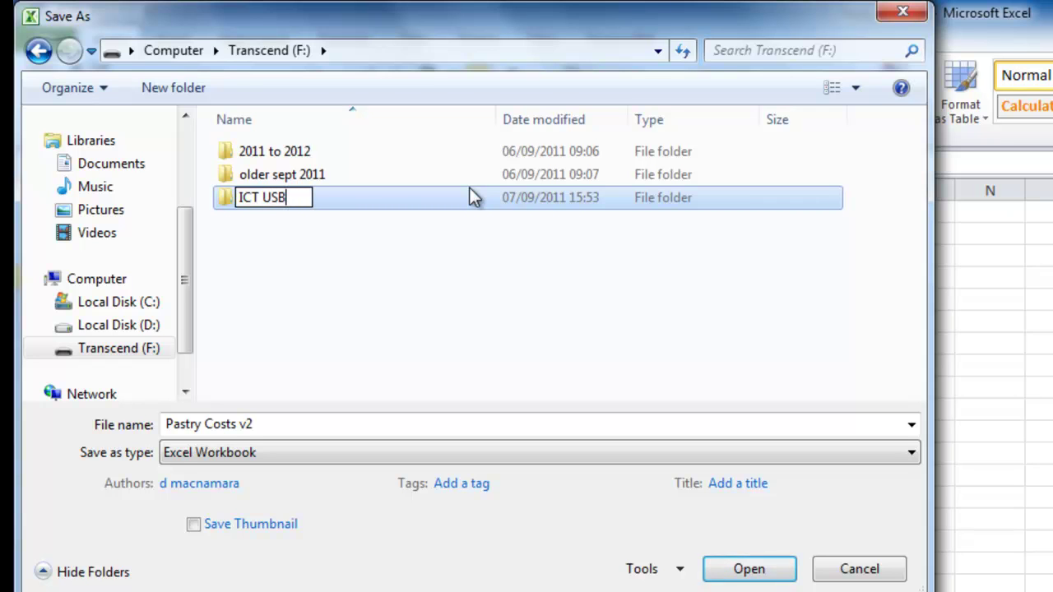
key("Return")
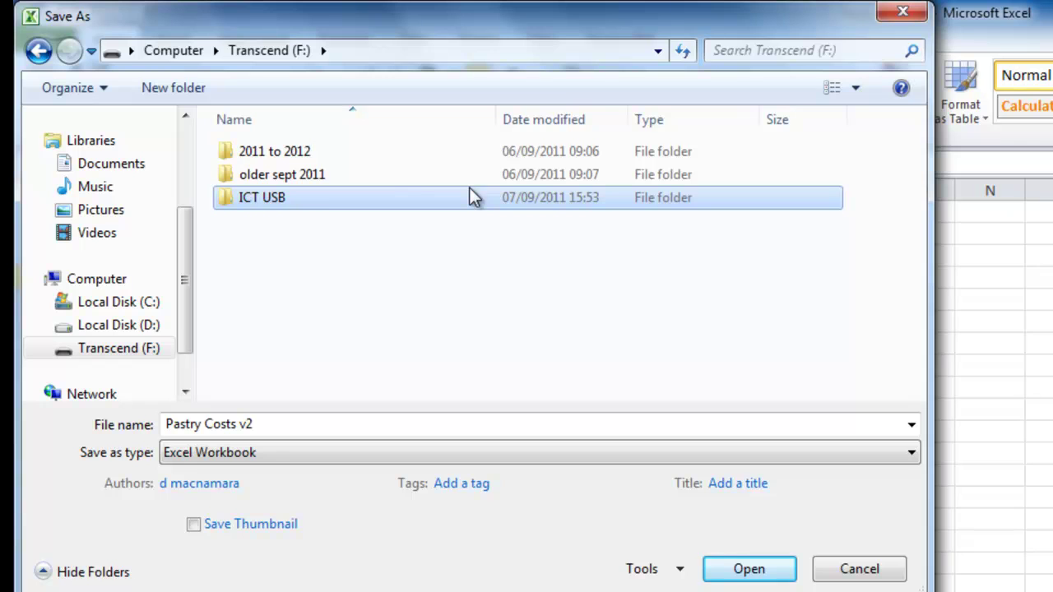
double_click(320, 204)
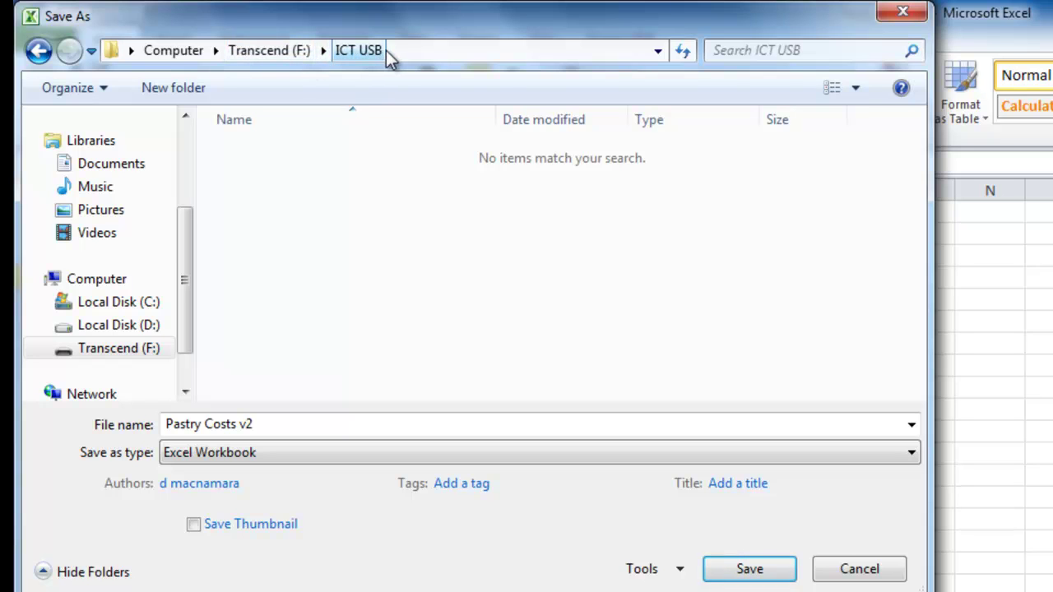
Change the file name to "Pastry Costs v3" and save the workbook in the ICT USB folder
left_click(282, 423)
left_click(283, 424)
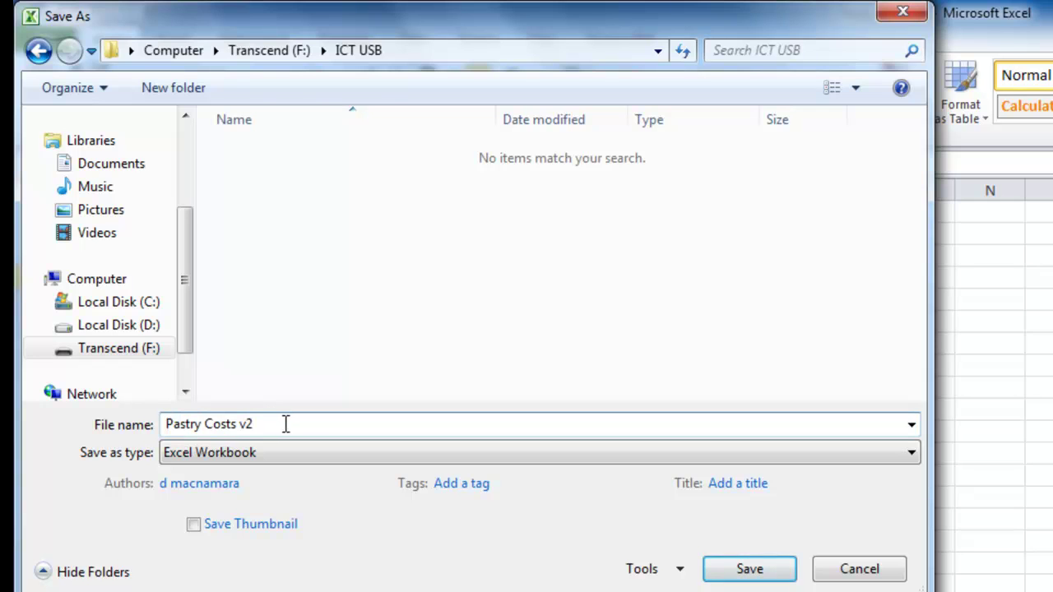
key("BackSpace")
type("3")
key("Return")
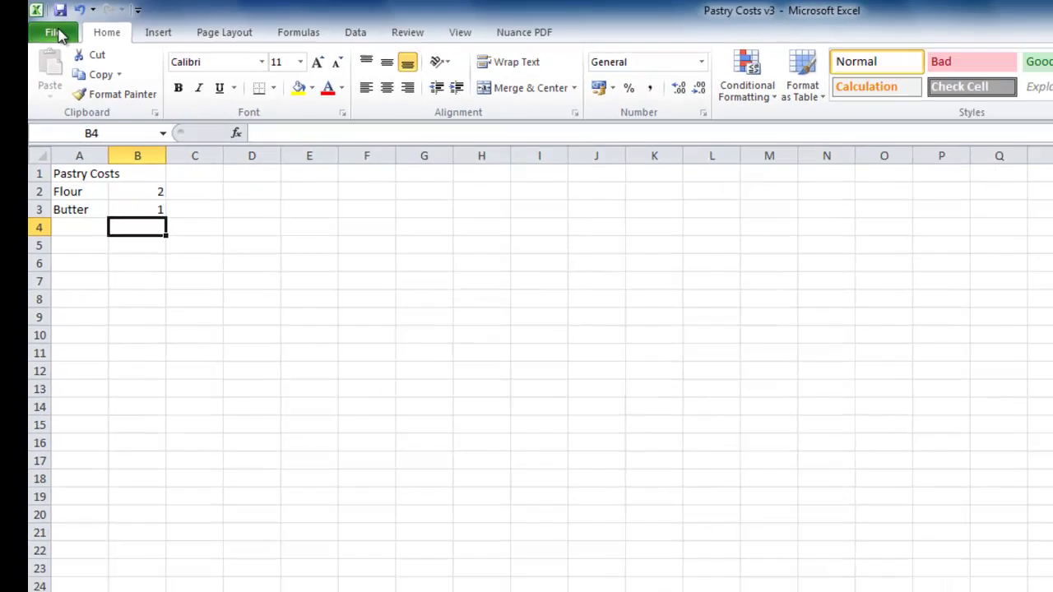
Close the Pastry Costs v3 workbook and exit Excel, returning to the Cost Sheets folder window
left_click(45, 37)
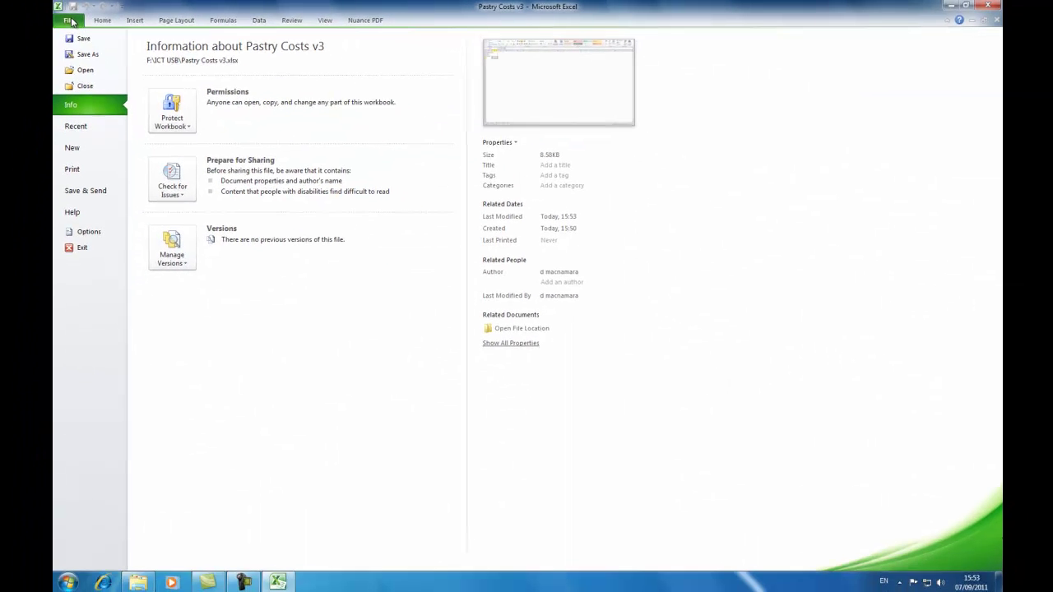
left_click(85, 86)
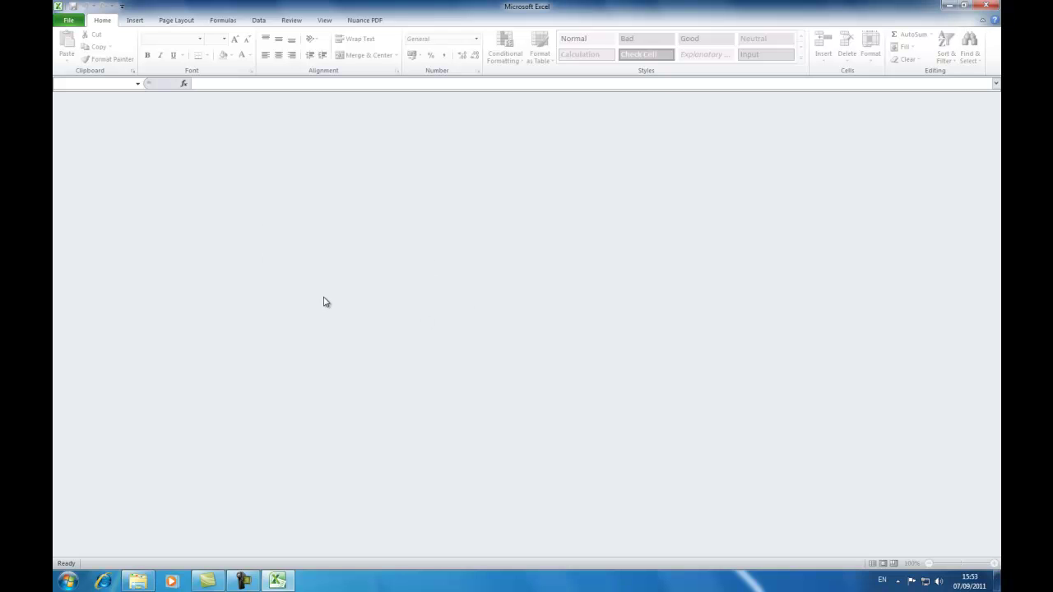
left_click(993, 7)
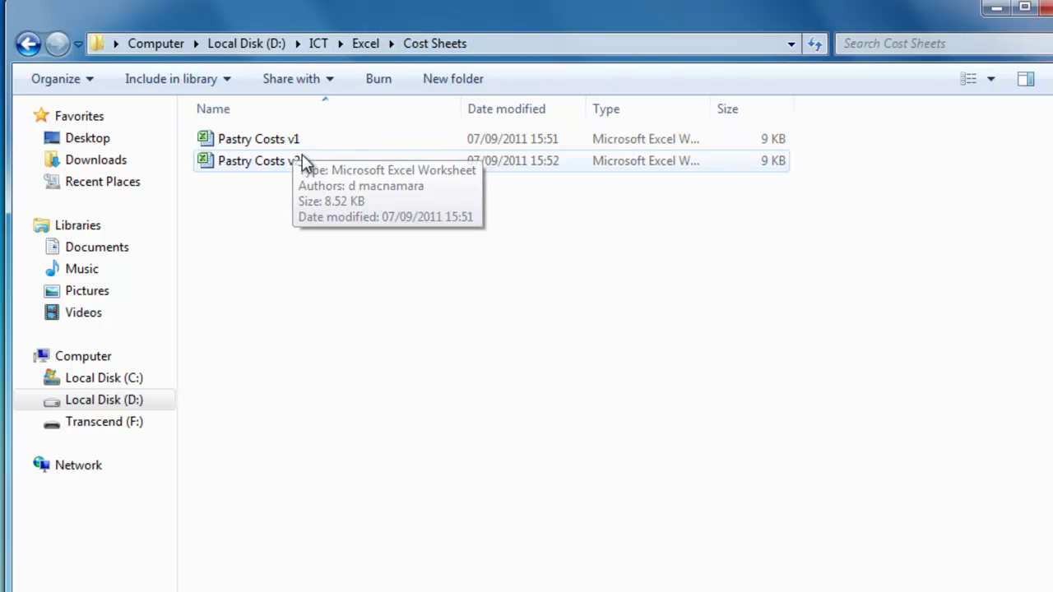
mouse_move(301, 167)
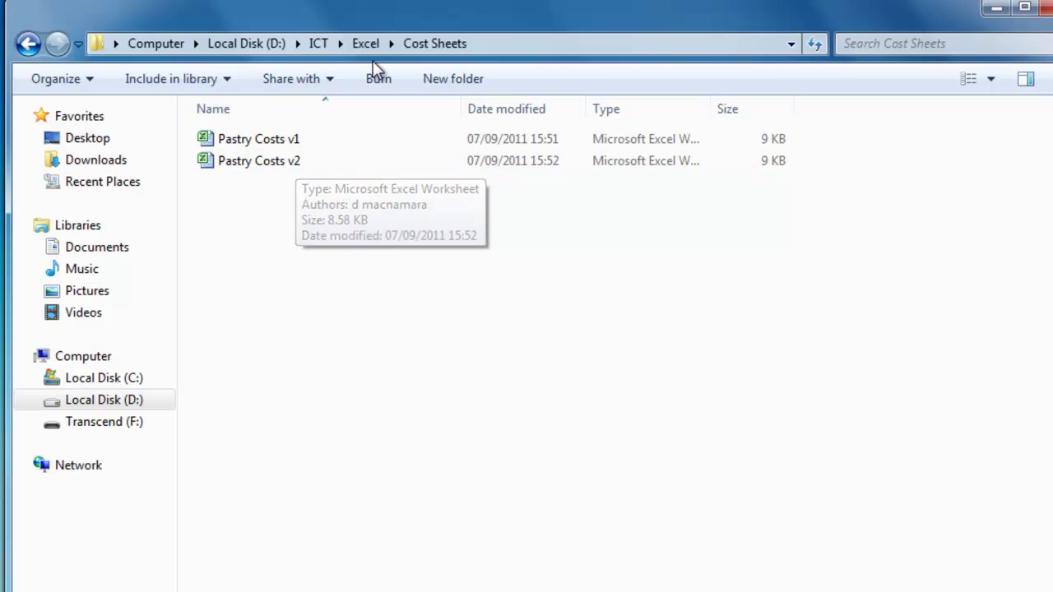
Go to the Word folder inside ICT and create a folder named "Reports"
left_click(319, 45)
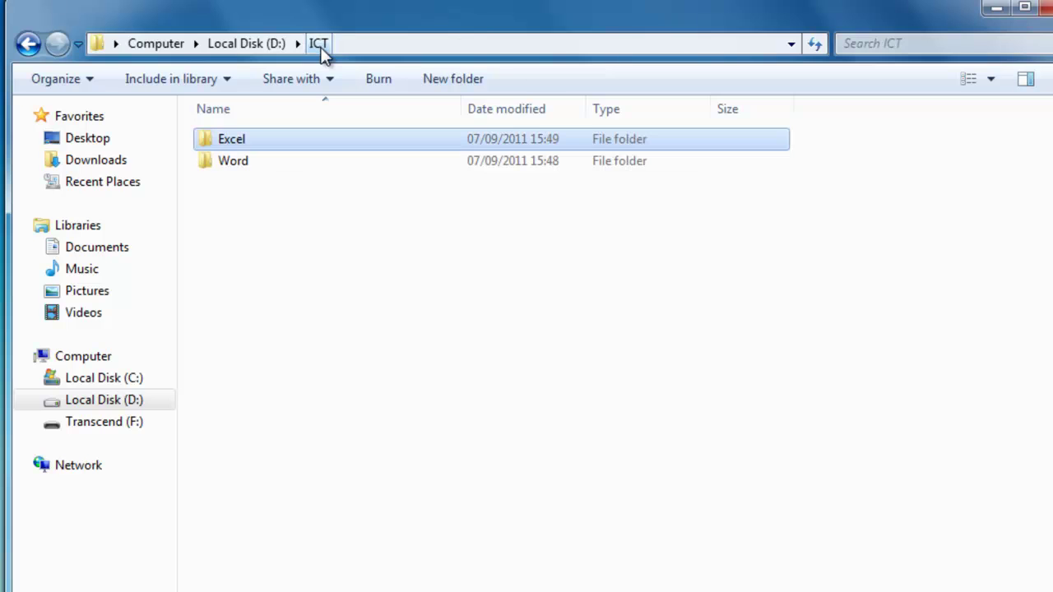
double_click(246, 163)
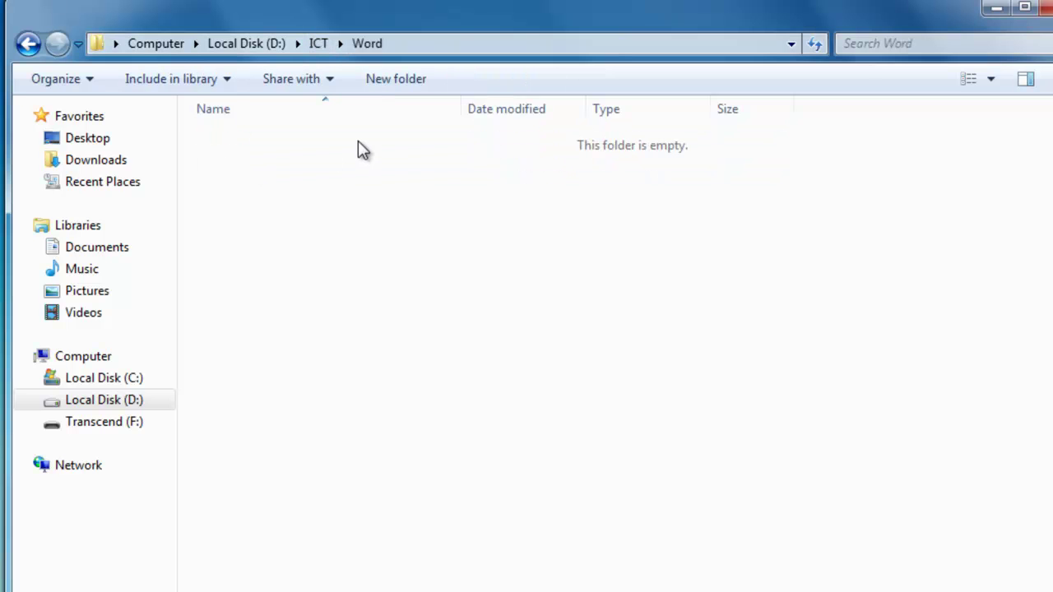
left_click(383, 80)
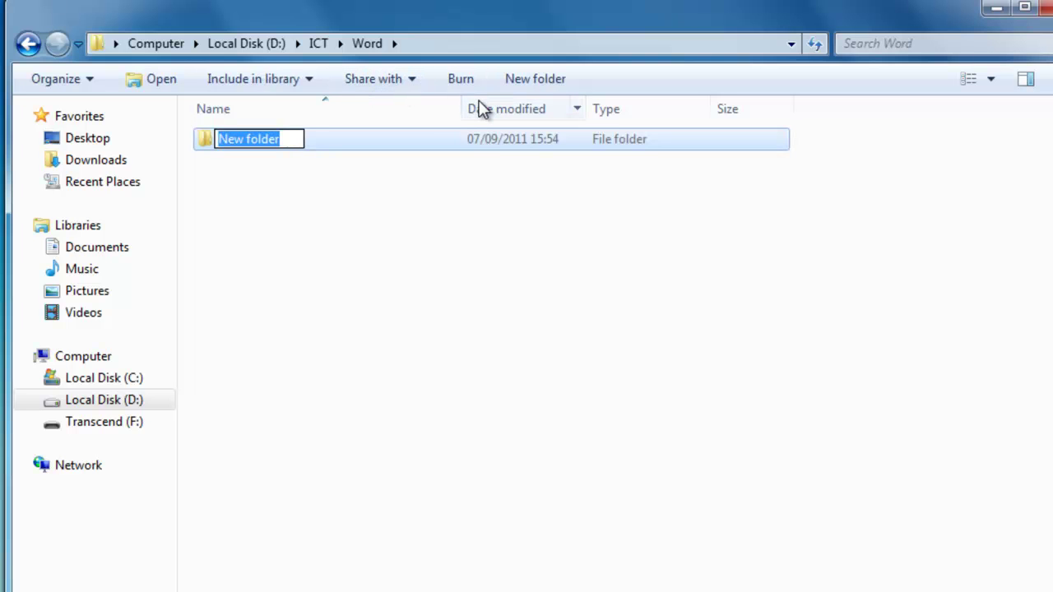
type("Reports")
key("Return")
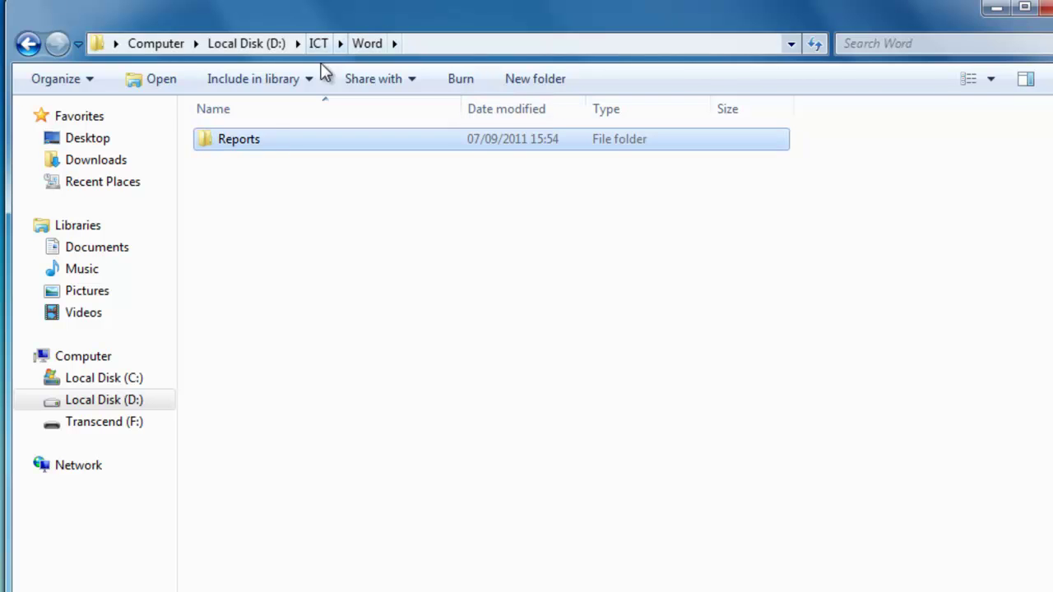
Create a second folder named "Research" in the Word folder
left_click(527, 80)
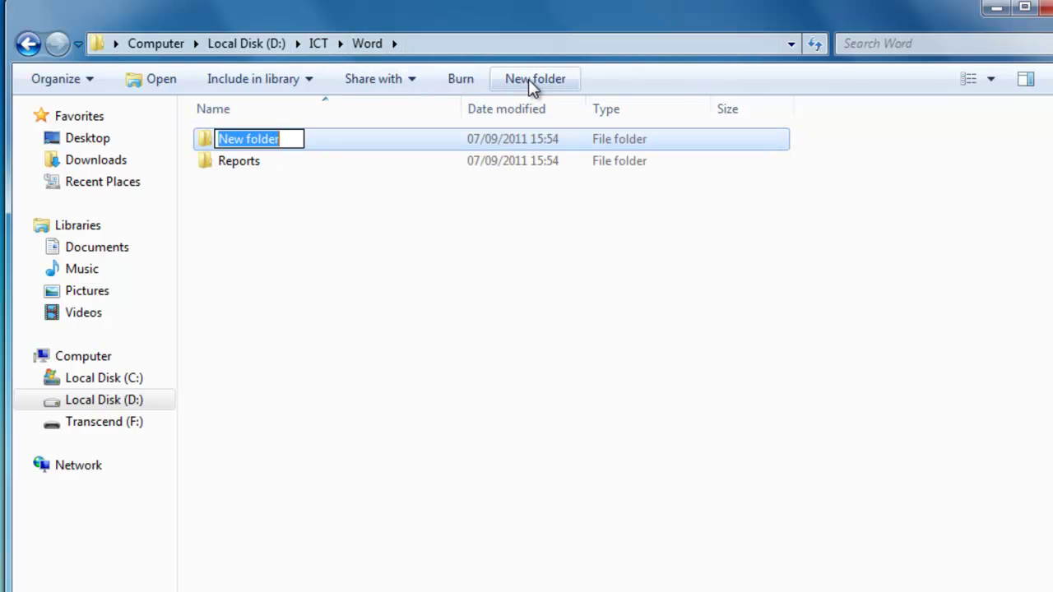
type("Research")
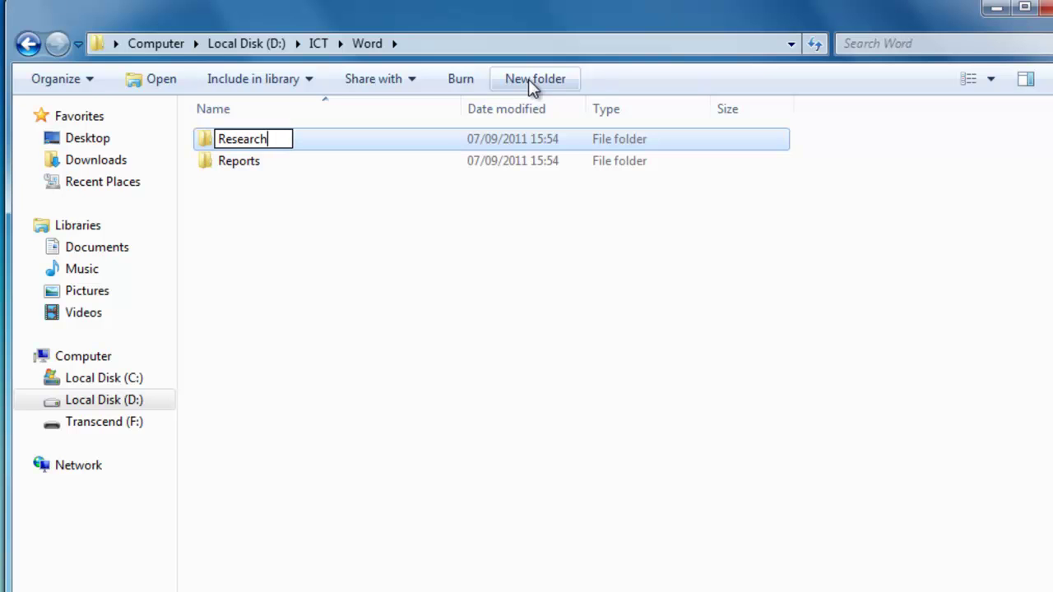
key("Return")
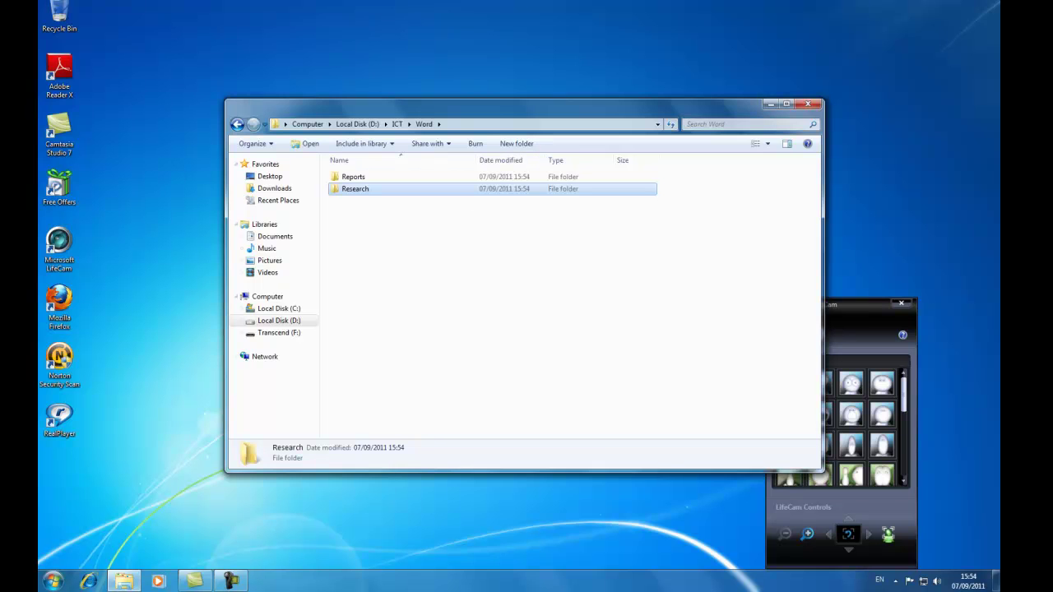
Start Microsoft Word 2010 and enter "Pastry Report" as the first line of the blank document
left_click(54, 583)
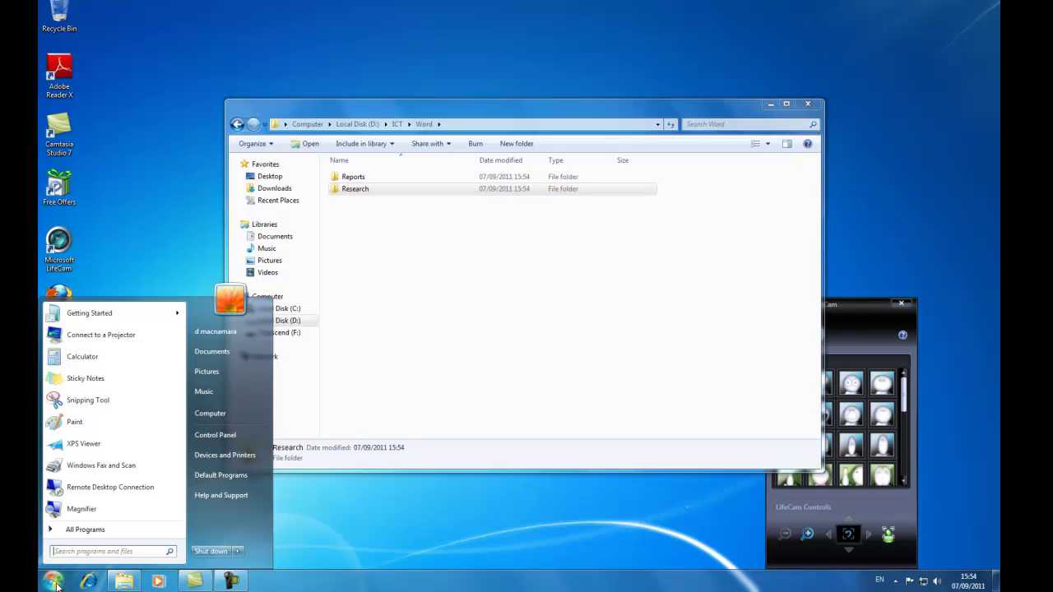
left_click(82, 532)
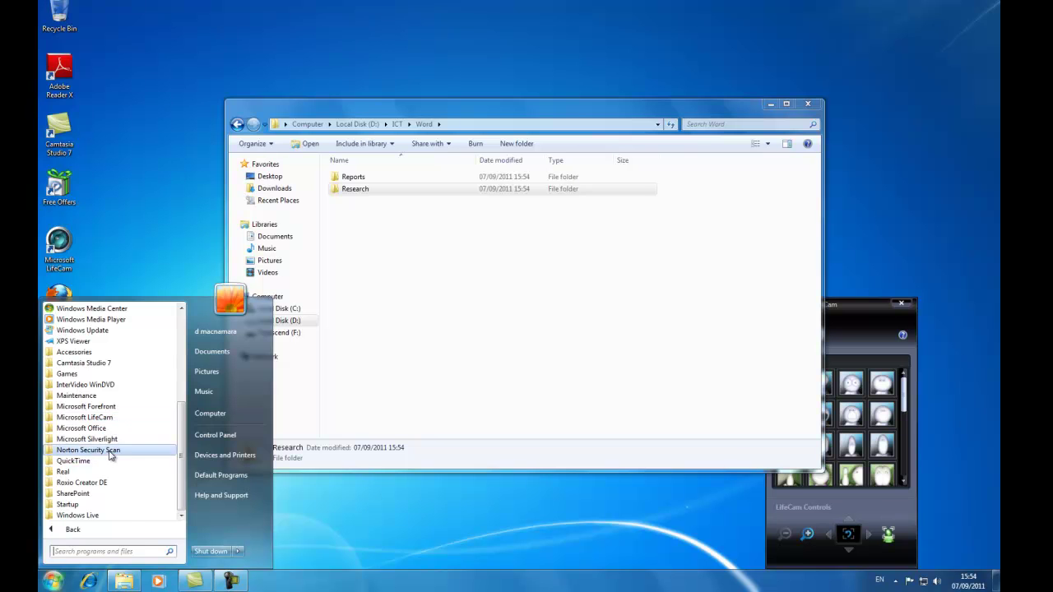
left_click(82, 428)
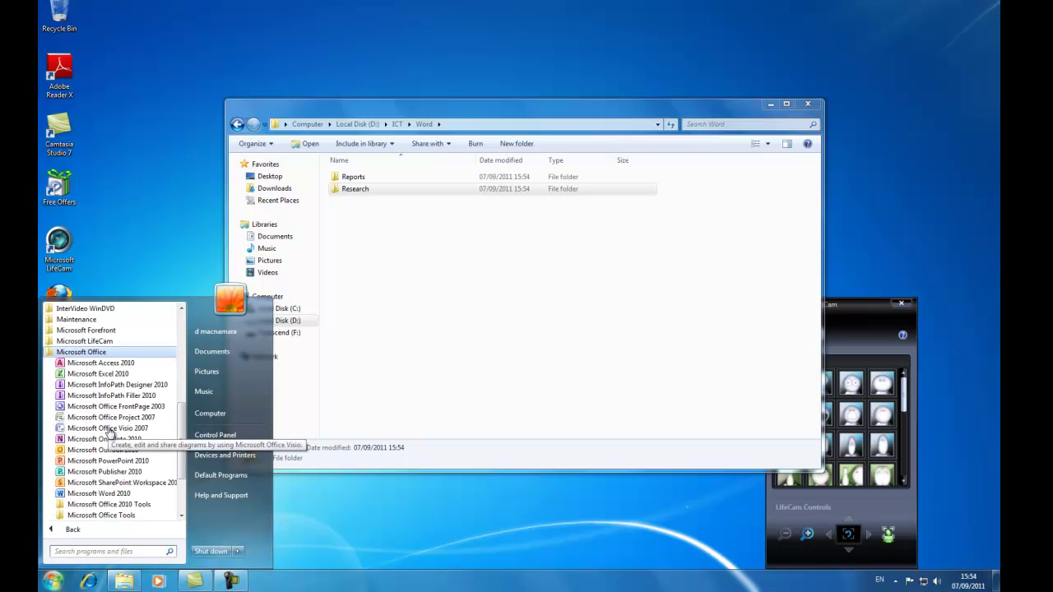
left_click(79, 493)
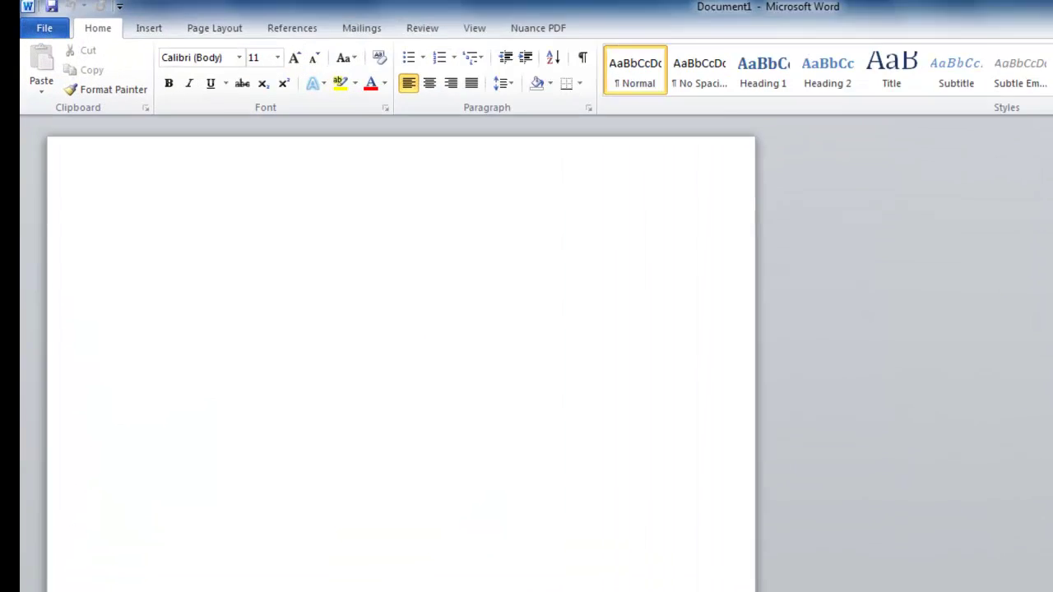
type("Pastry")
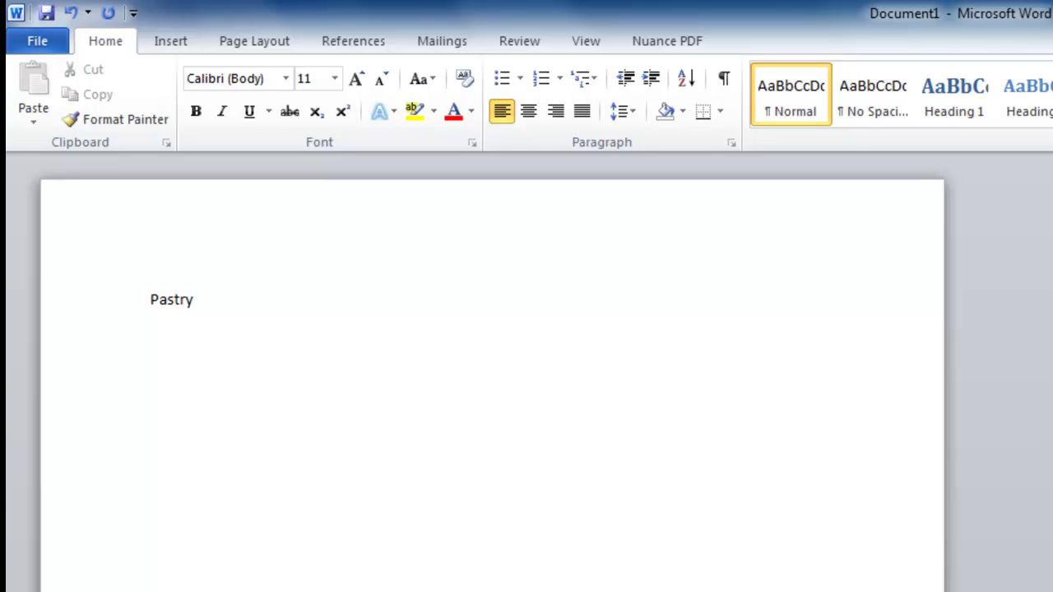
type(" Report")
Save the document as "Pastry Report v1" in the ICT\Word\Research folder on Local Disk (D:)
left_click(24, 39)
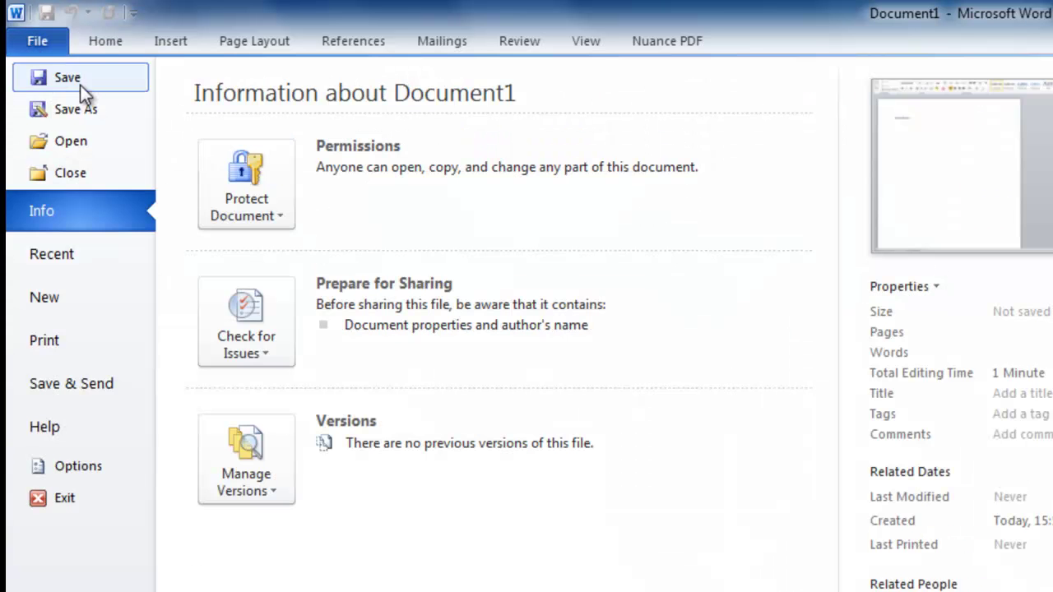
left_click(87, 109)
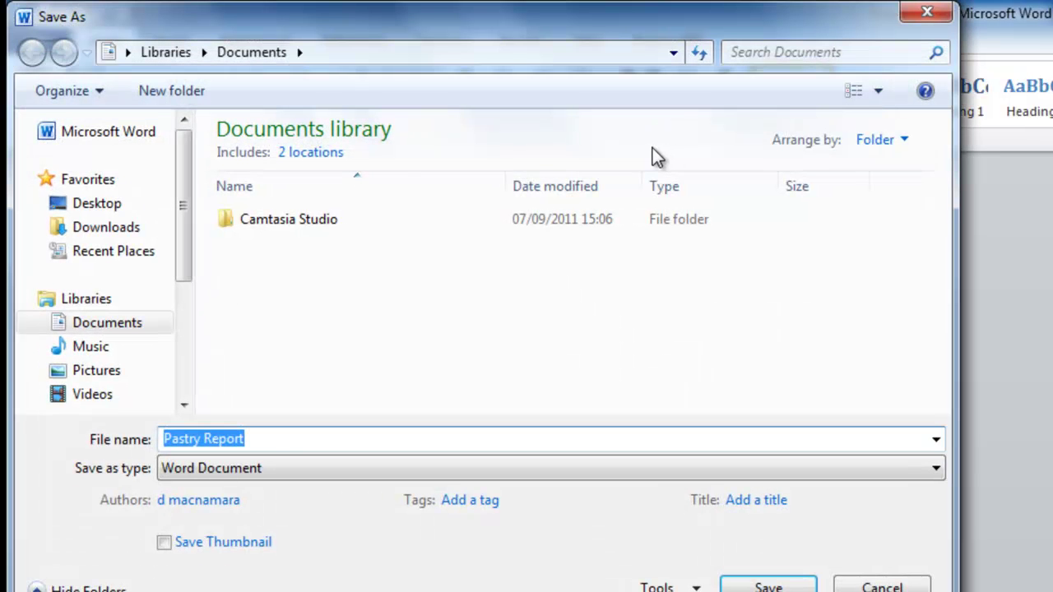
left_click_drag(186, 229, 184, 329)
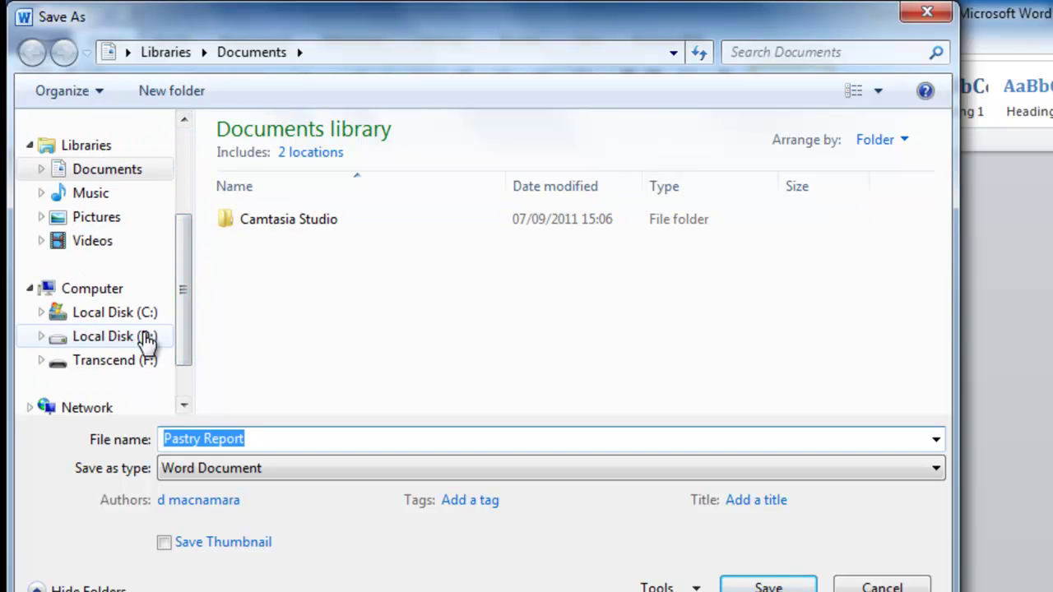
left_click(146, 339)
left_click(250, 158)
double_click(250, 158)
double_click(257, 181)
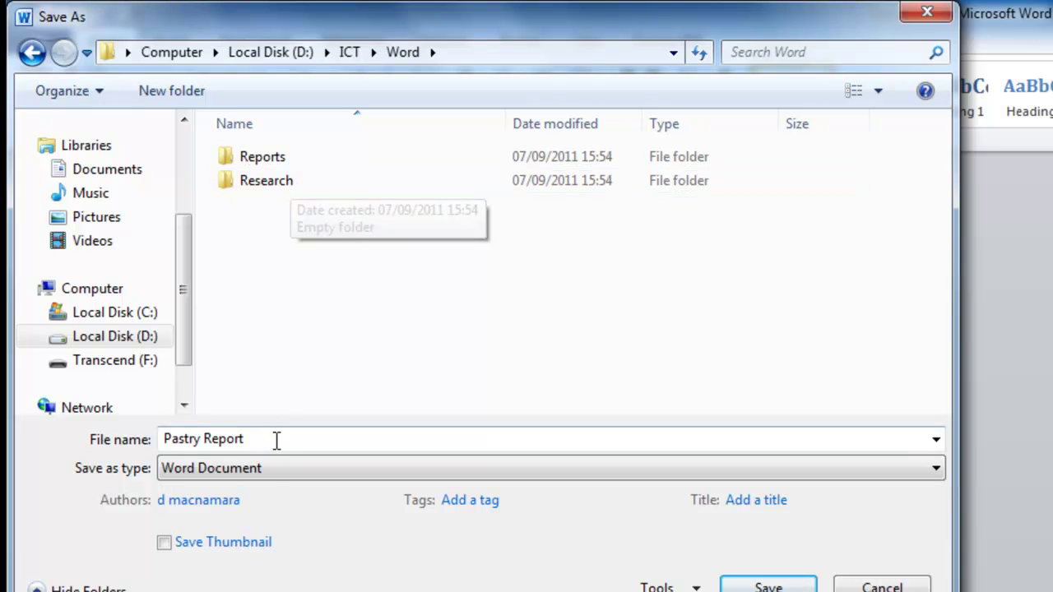
double_click(274, 179)
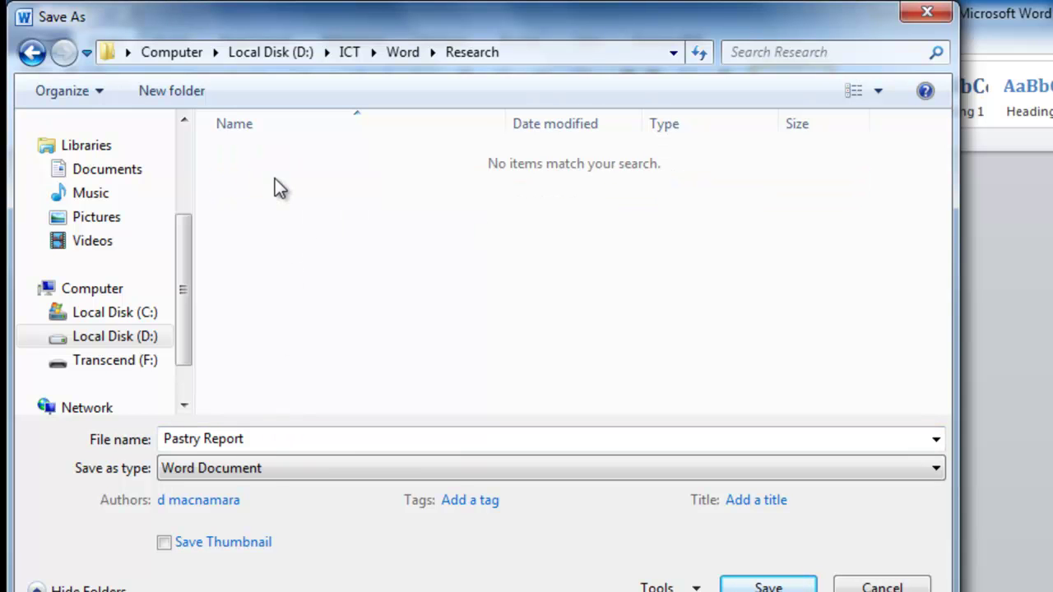
left_click(261, 439)
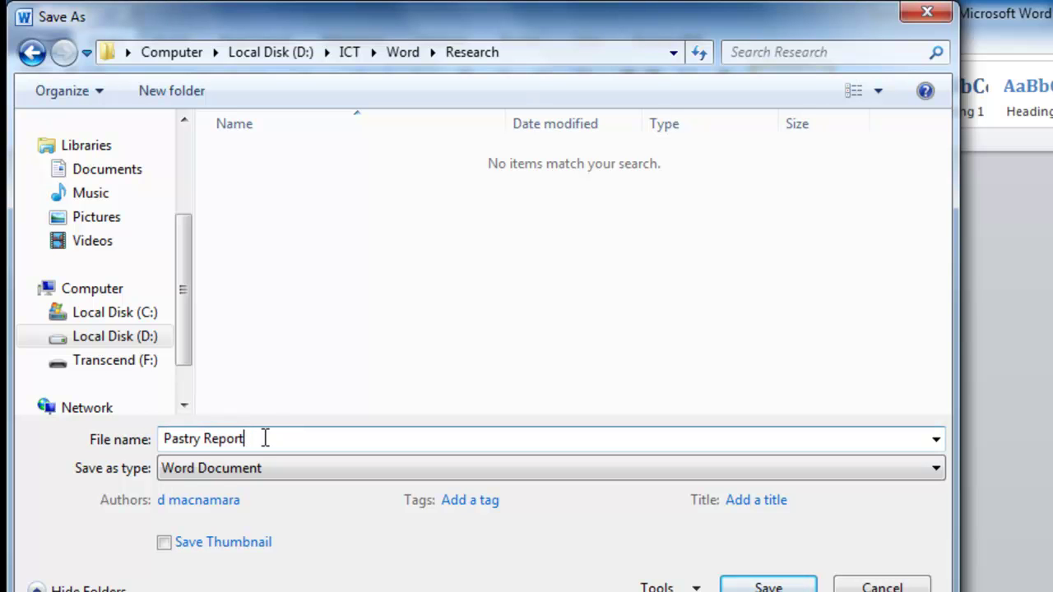
type("v1")
left_click(770, 584)
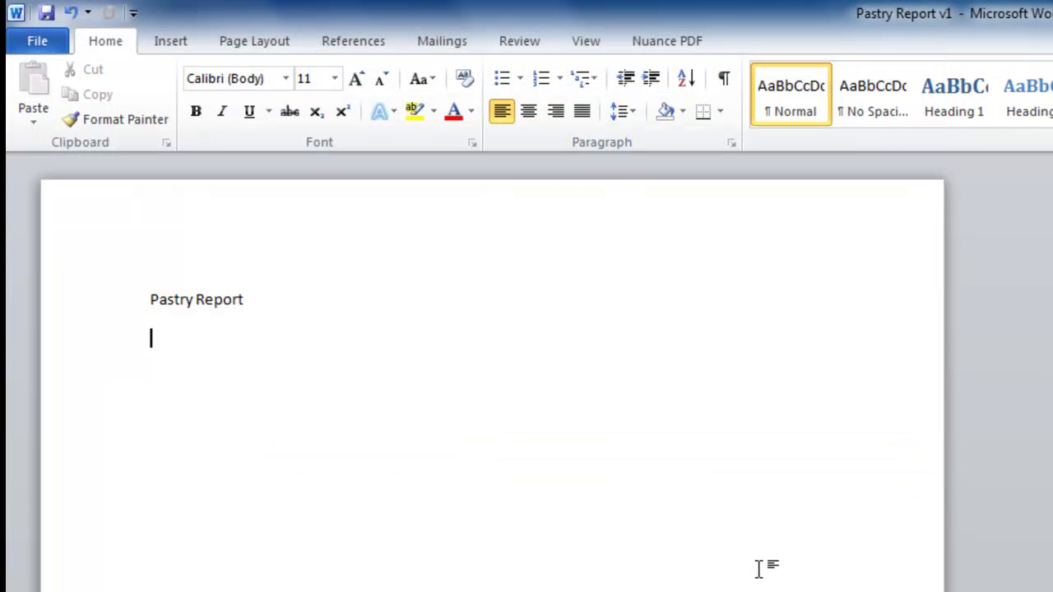
Add a line reading "More work" below the Pastry Report heading
key("Return")
type("More work")
key("Return")
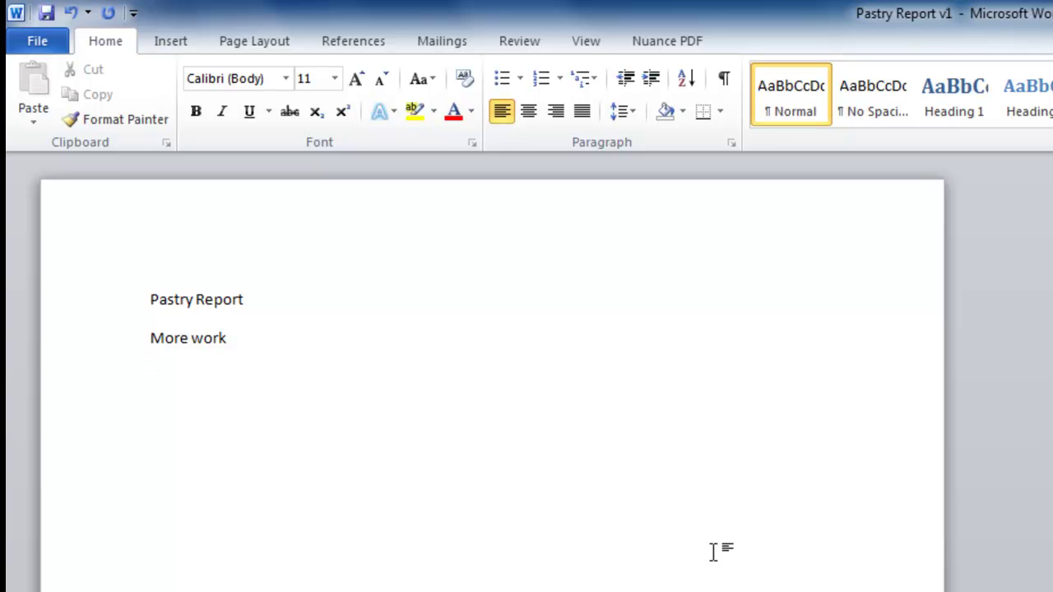
Save the edited document as a new version named "Pastry Report v2" in the same Research folder
left_click(37, 41)
left_click(45, 109)
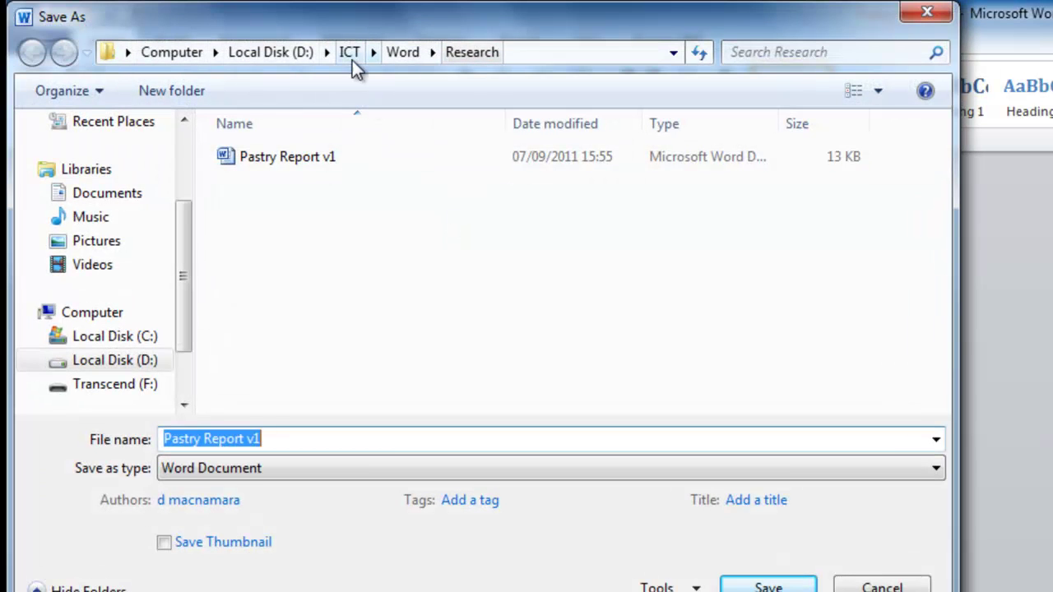
left_click(272, 439)
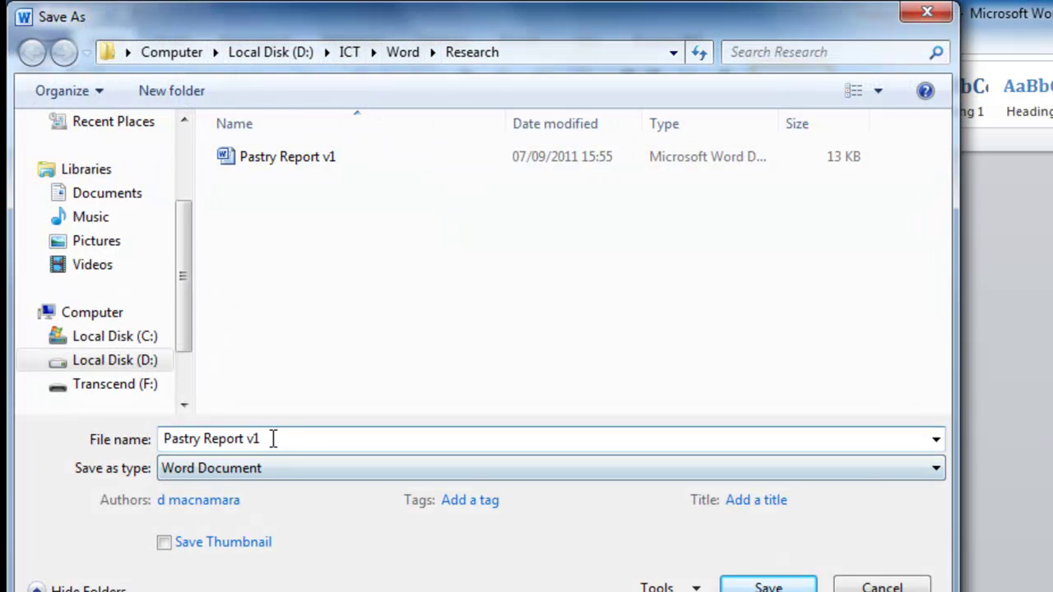
key("BackSpace")
type("2")
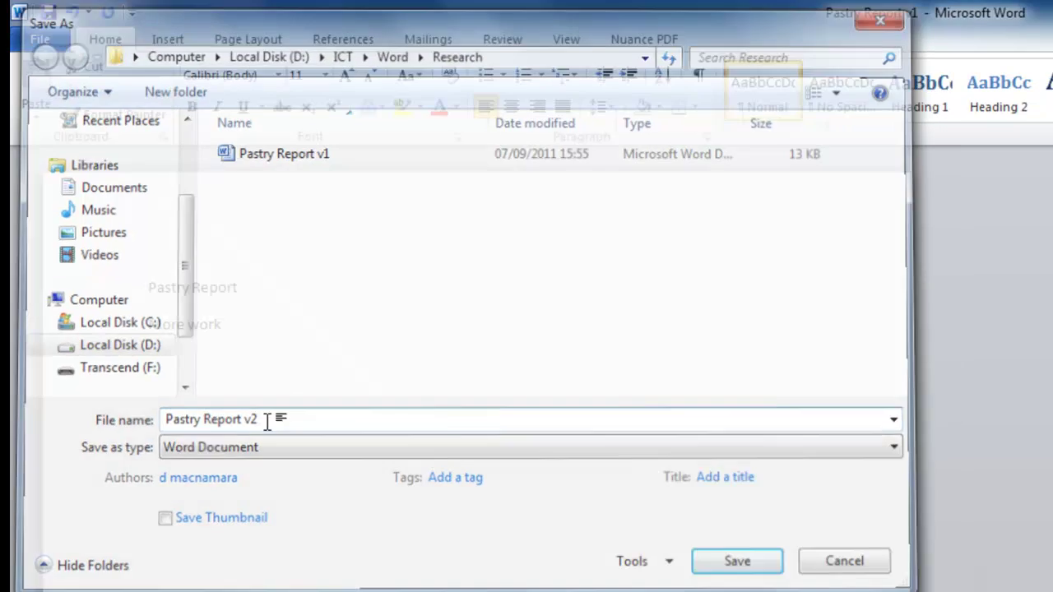
key("Return")
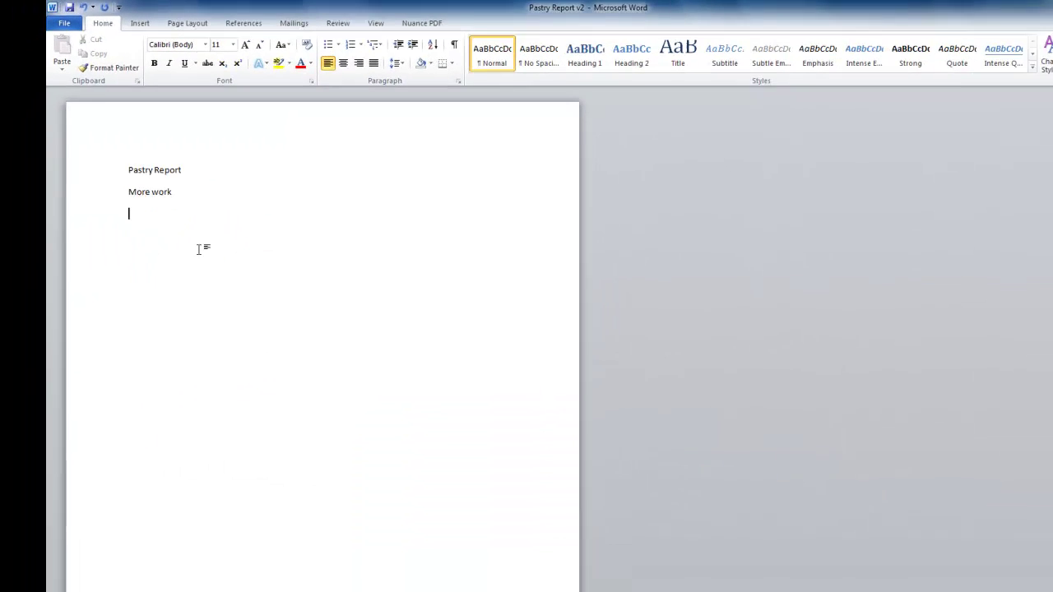
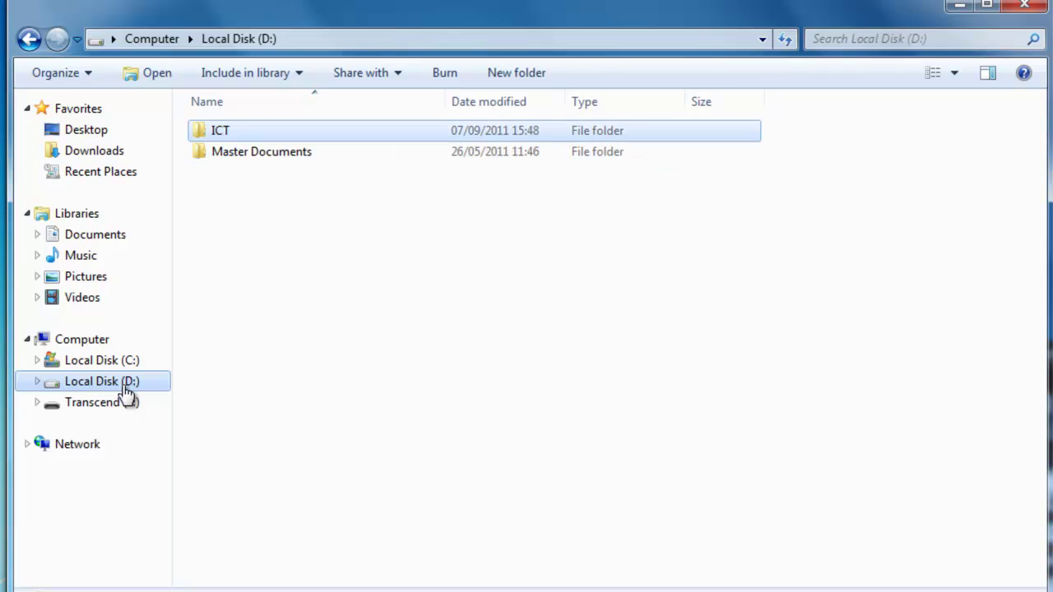
Open ICT\Word on drive D and check the contents of its Reports and Research folders
double_click(223, 144)
double_click(228, 156)
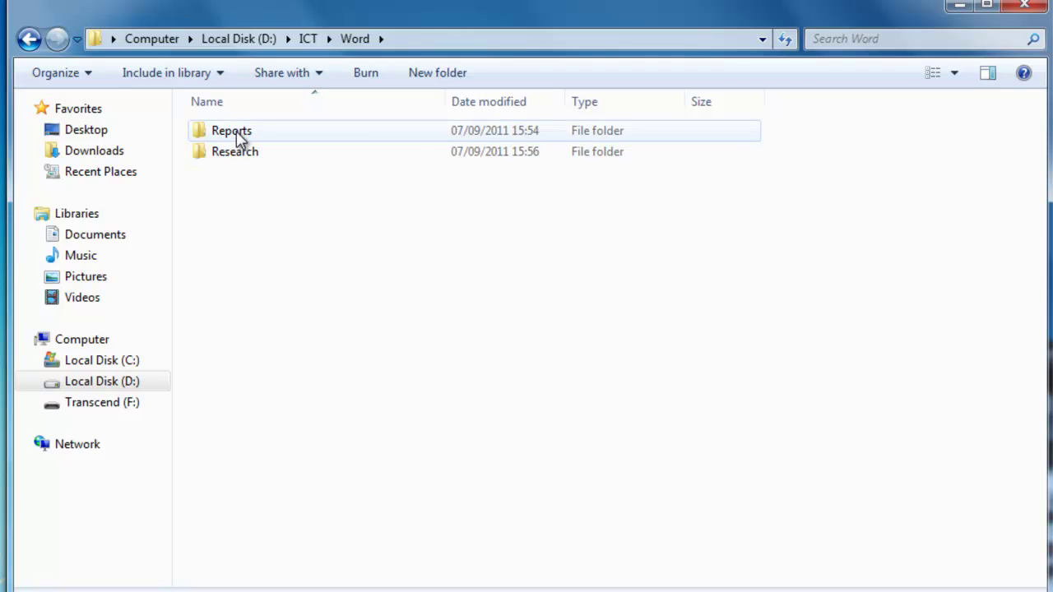
left_click(236, 133)
double_click(236, 132)
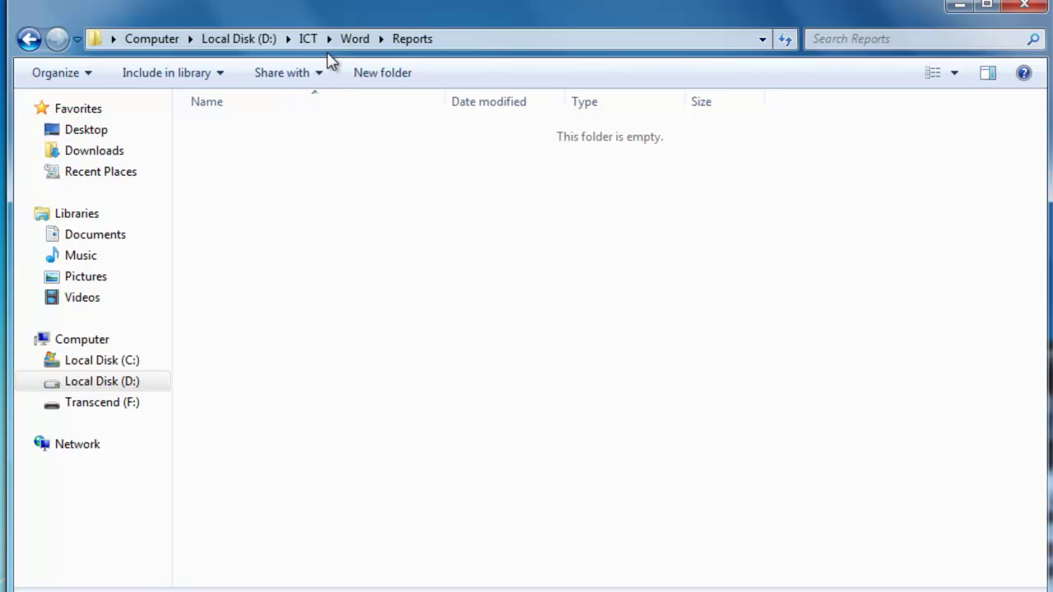
left_click(350, 40)
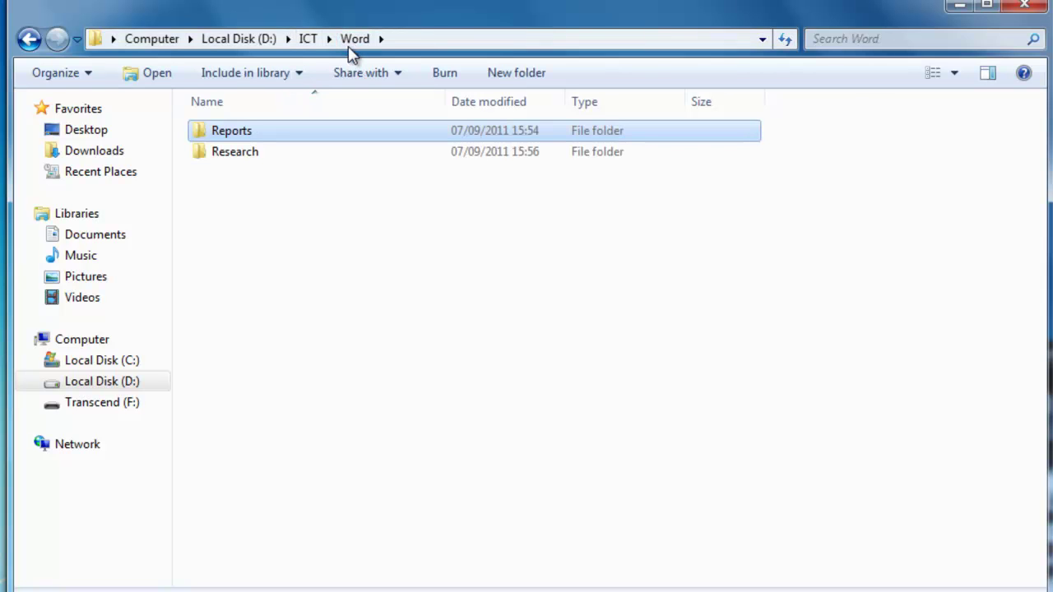
double_click(234, 153)
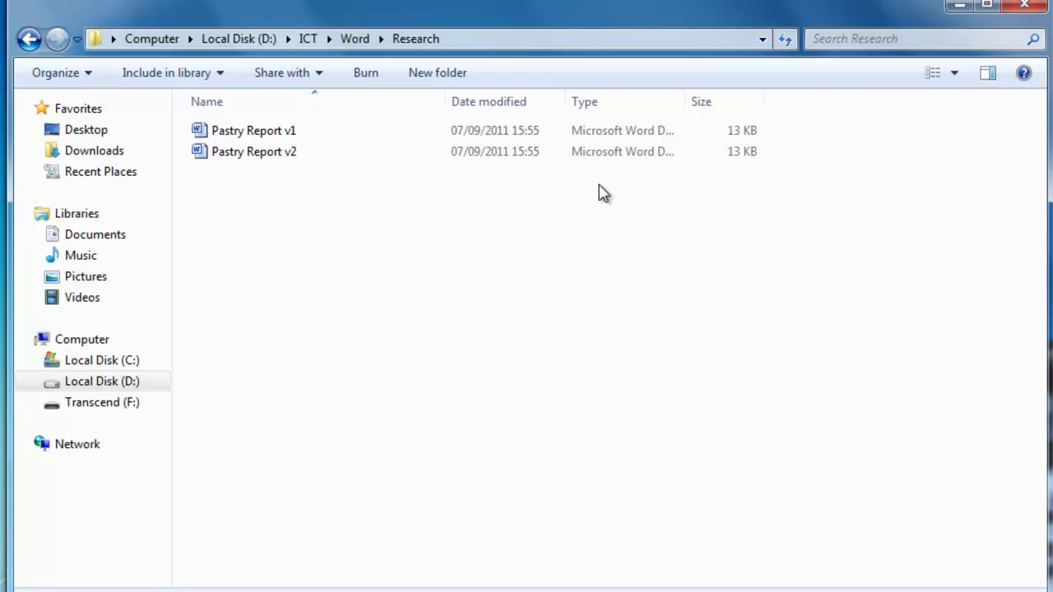
left_click(252, 133)
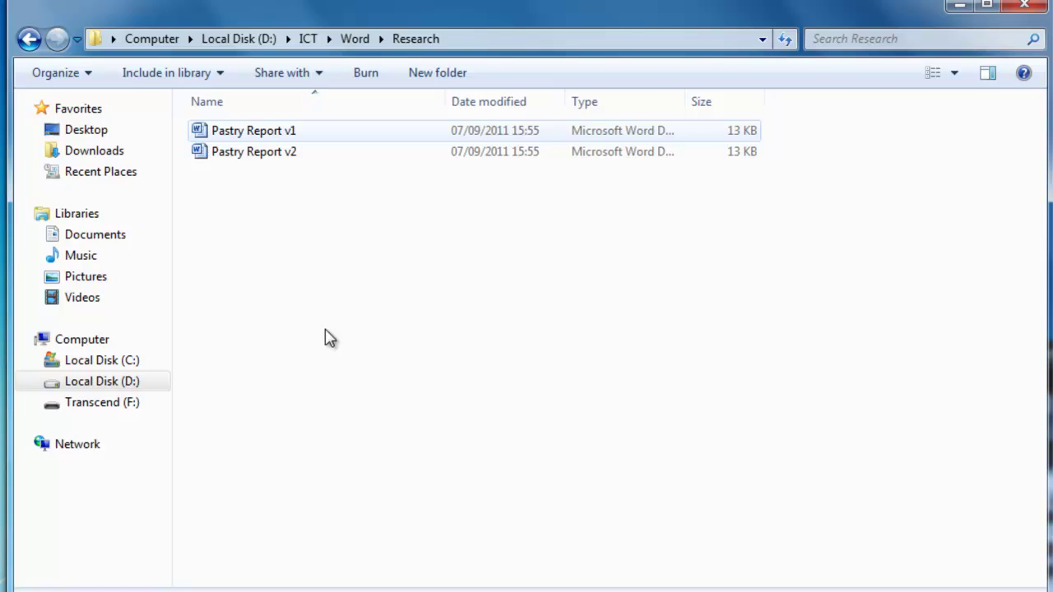
key("Tab")
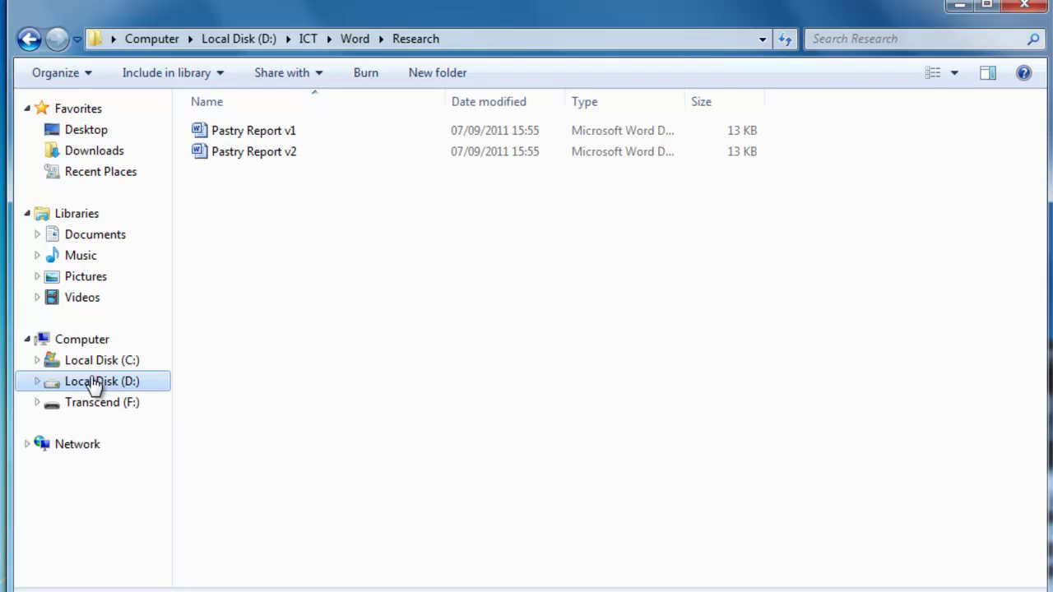
Expand drive D's folder tree through ICT and Word to review the structure, and select Pastry Report v1 in the Research folder
left_click(38, 382)
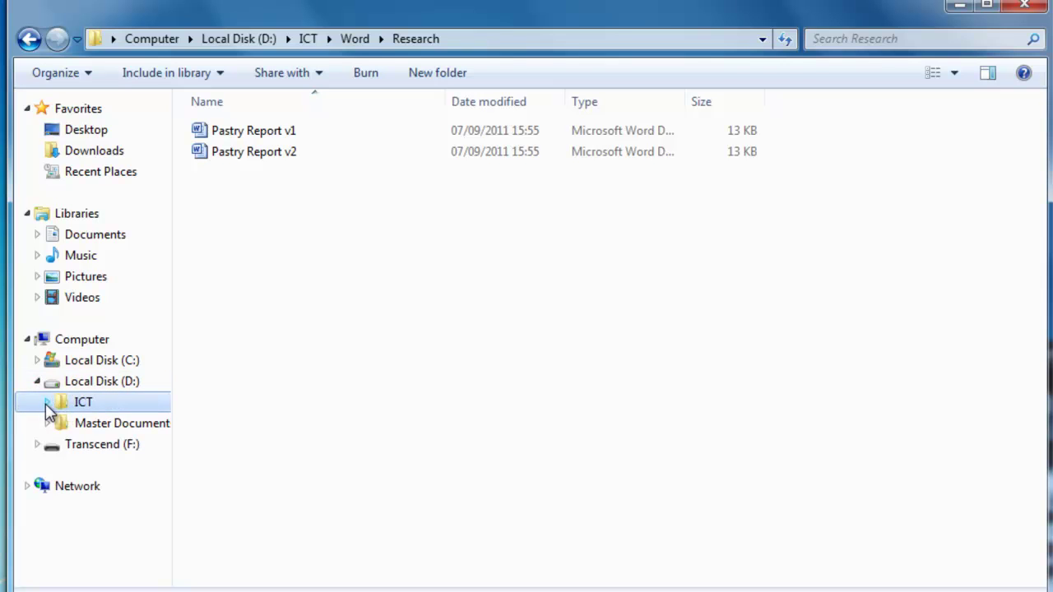
left_click(46, 402)
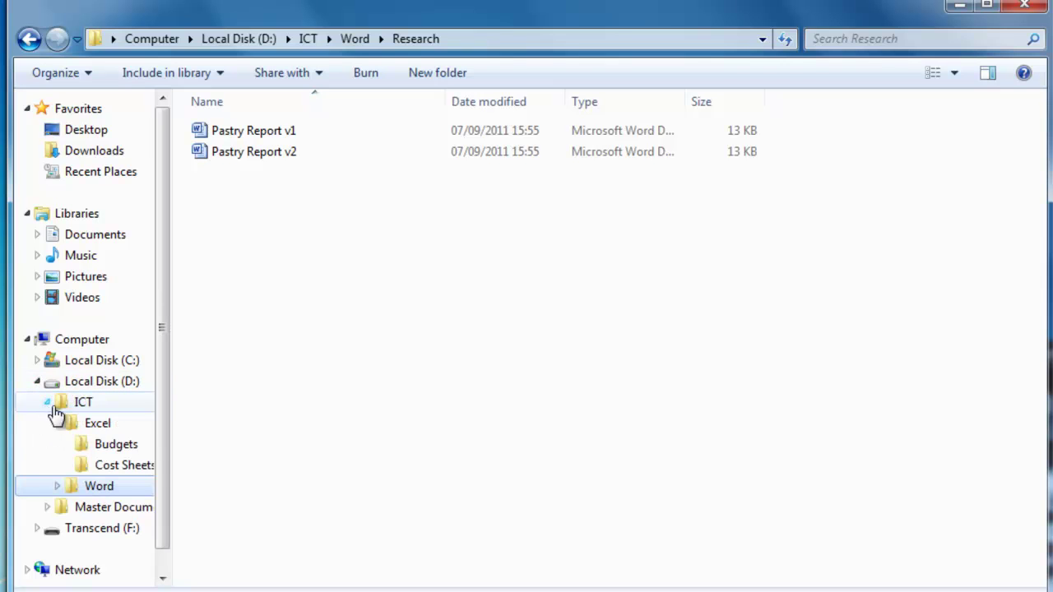
left_click(58, 486)
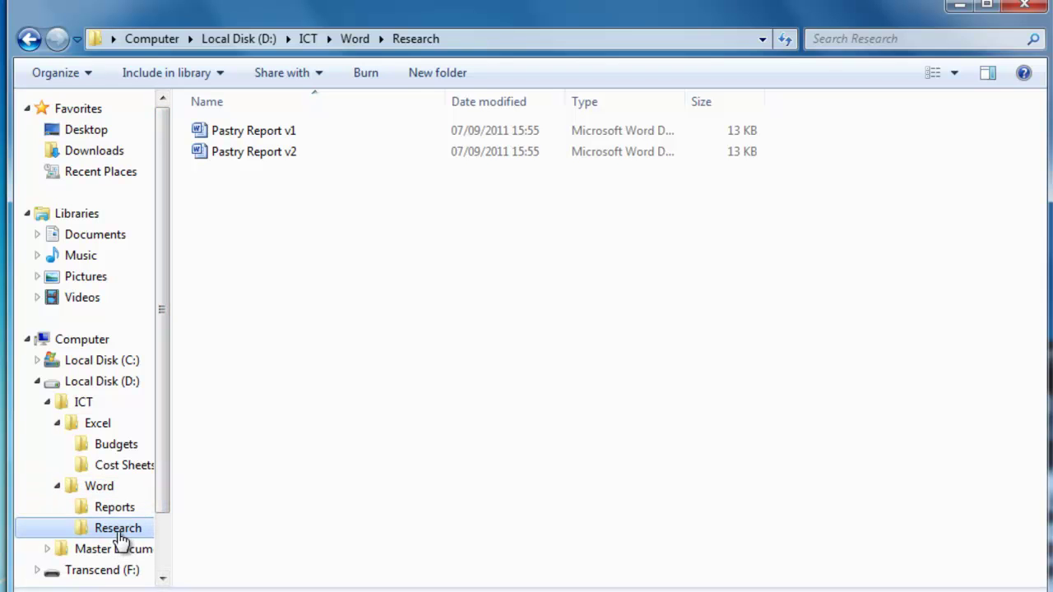
left_click(239, 137)
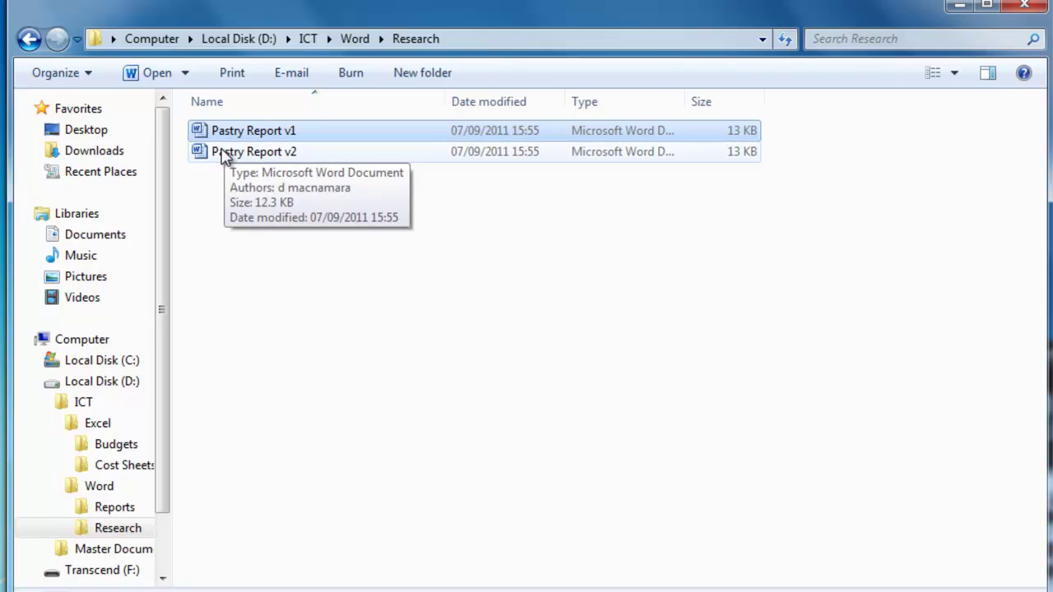
Move Pastry Report v1 and Pastry Report v2 from the Research folder to the Reports folder, and open Reports to check them
left_click(239, 156, "ctrl")
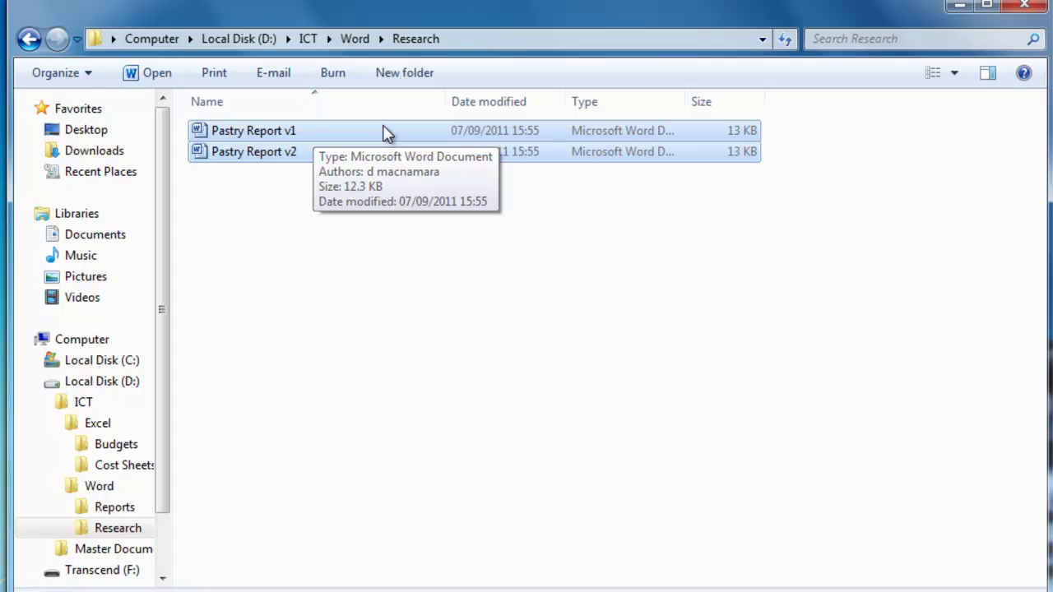
left_click_drag(384, 138, 125, 506)
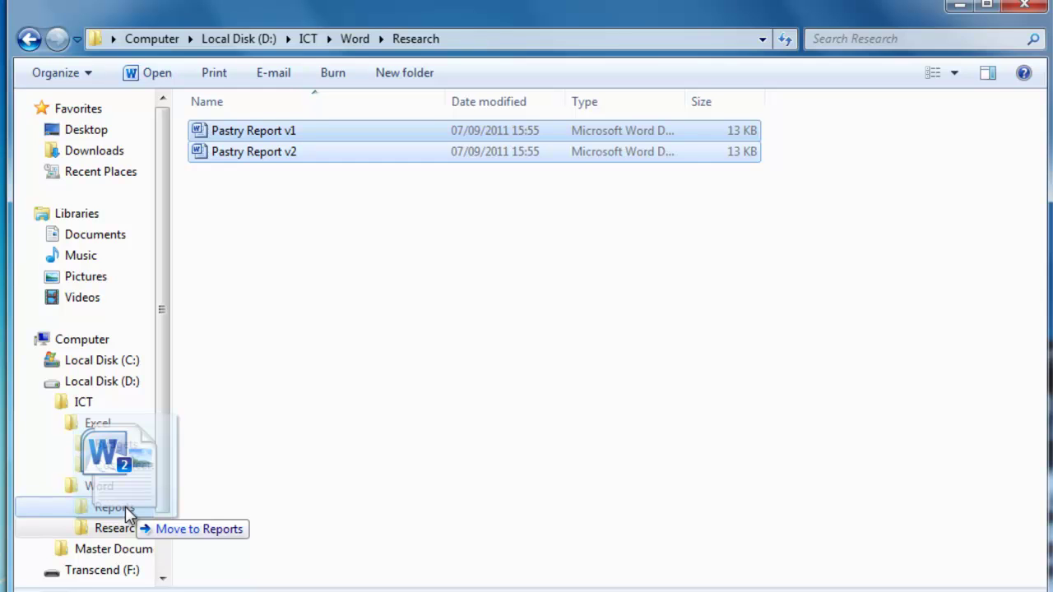
left_click_drag(125, 506, 125, 506)
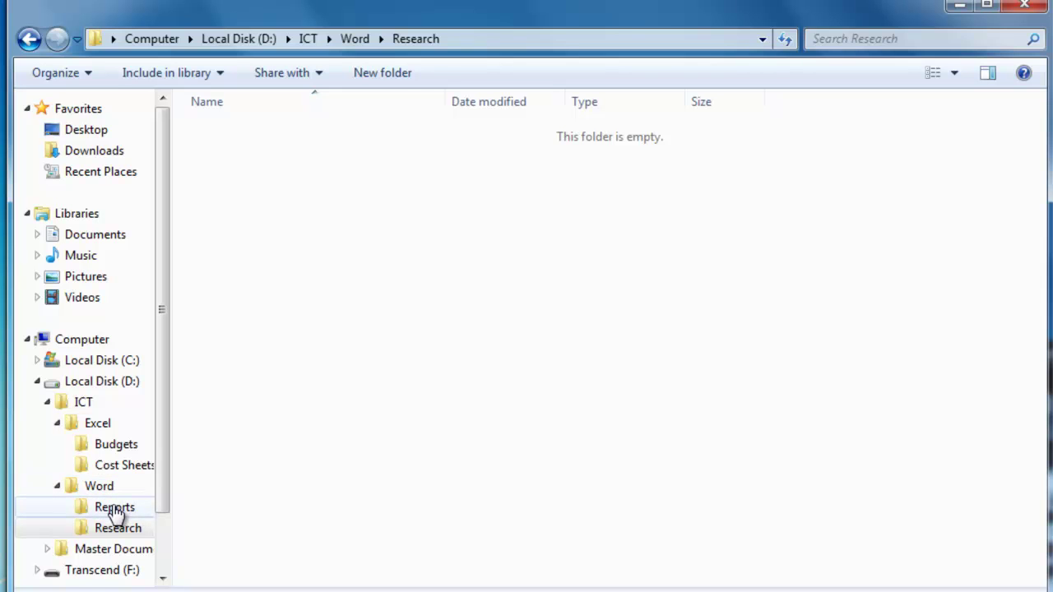
left_click(114, 508)
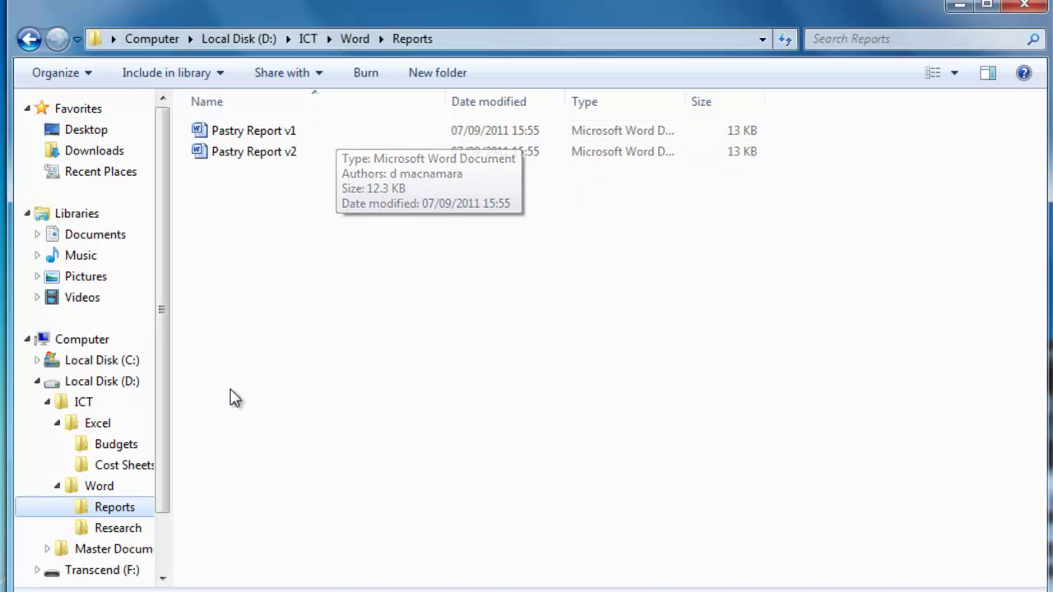
Rename the Research folder inside ICT\Word on drive D as "Back"
right_click(133, 535)
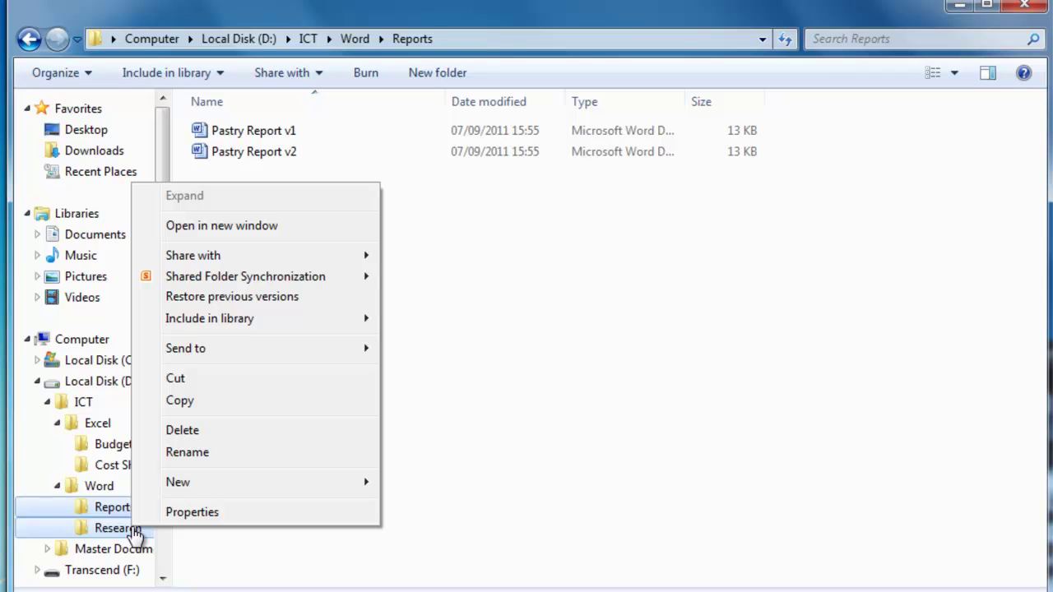
left_click(133, 531)
left_click(133, 531)
right_click(133, 532)
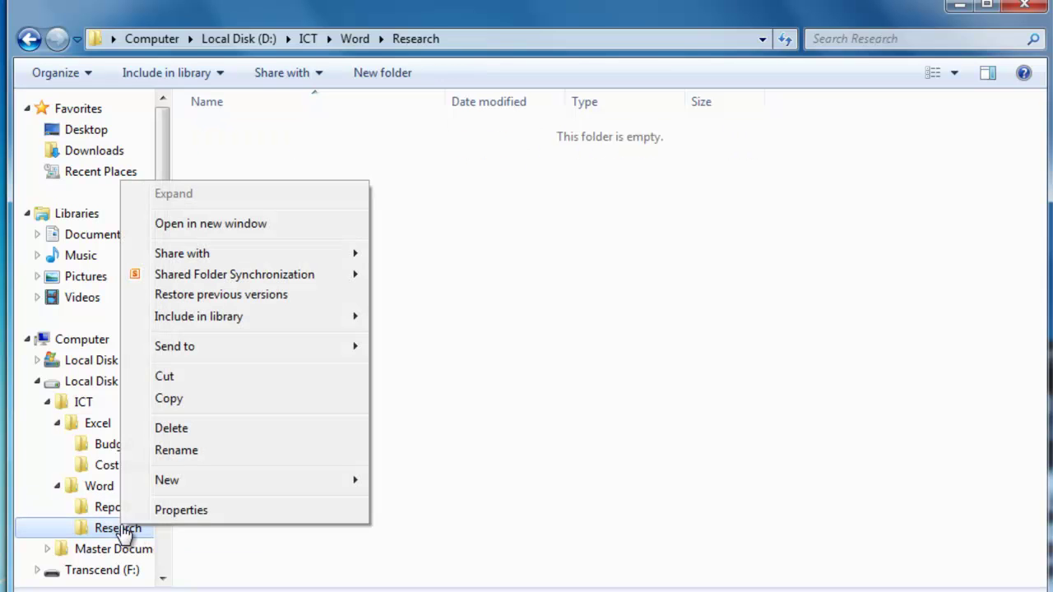
left_click(206, 461)
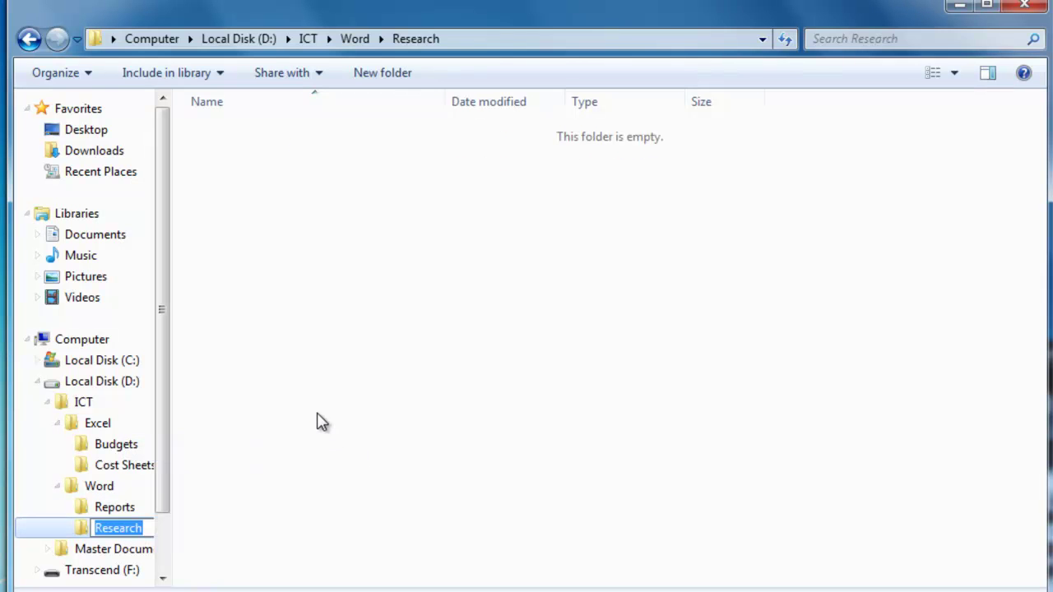
type("Bacj")
key("BackSpace")
type("k")
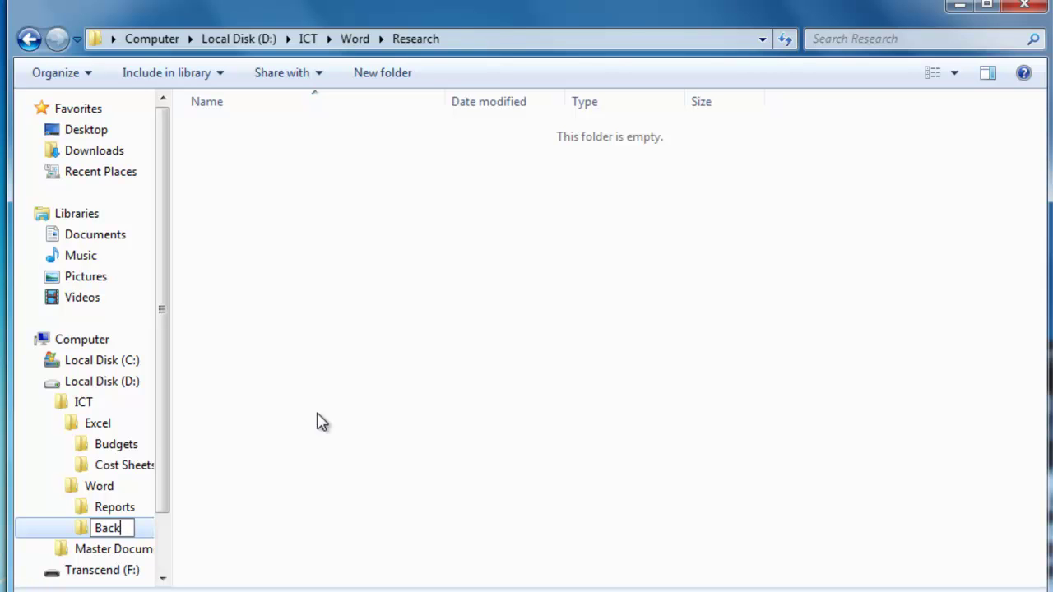
key("Return")
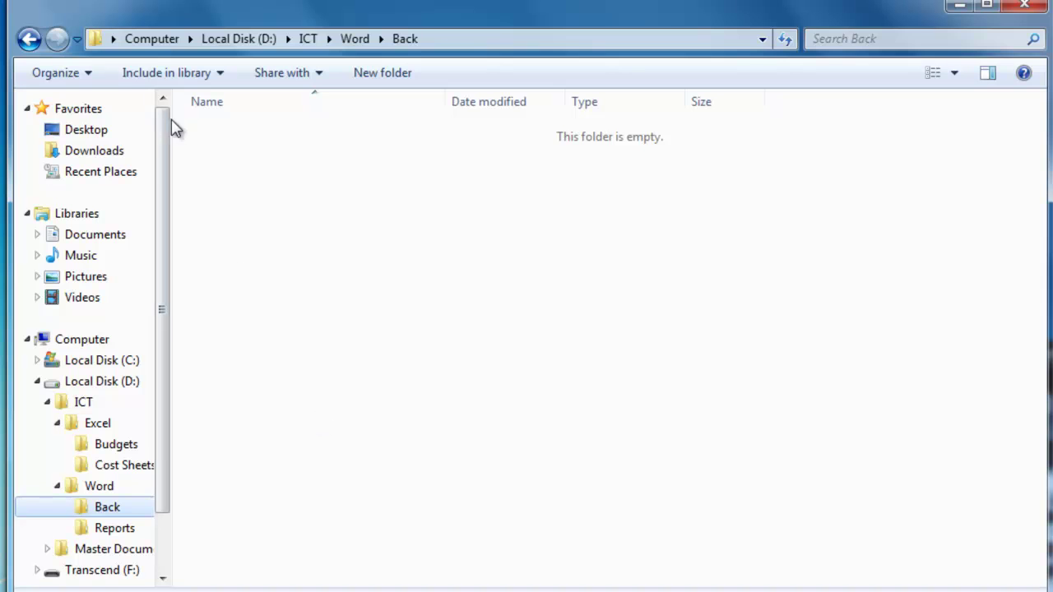